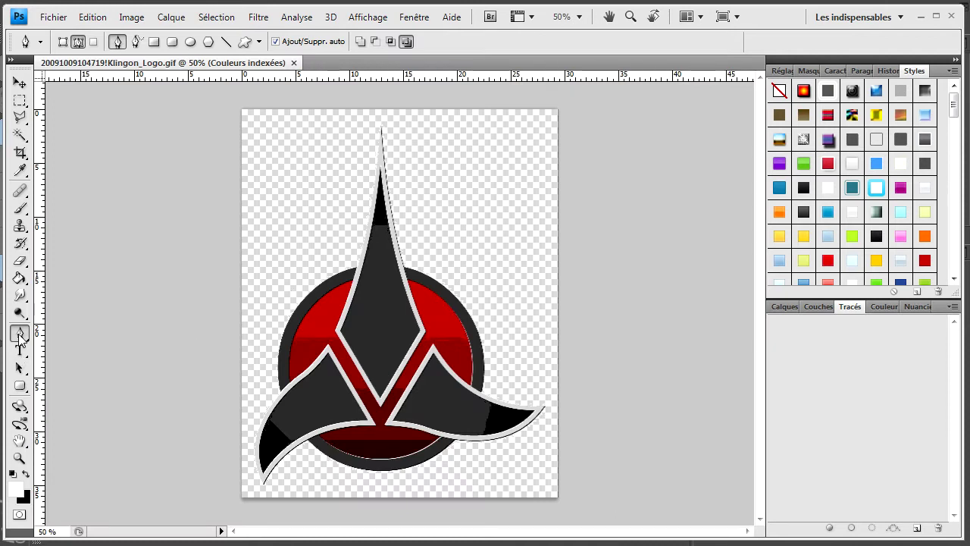
# Choose the standard Pen tool (Outil Plume), show the Calques panel, and minimize Photoshop
pyautogui.moveTo(21, 334); pyautogui.dragTo(75, 334)
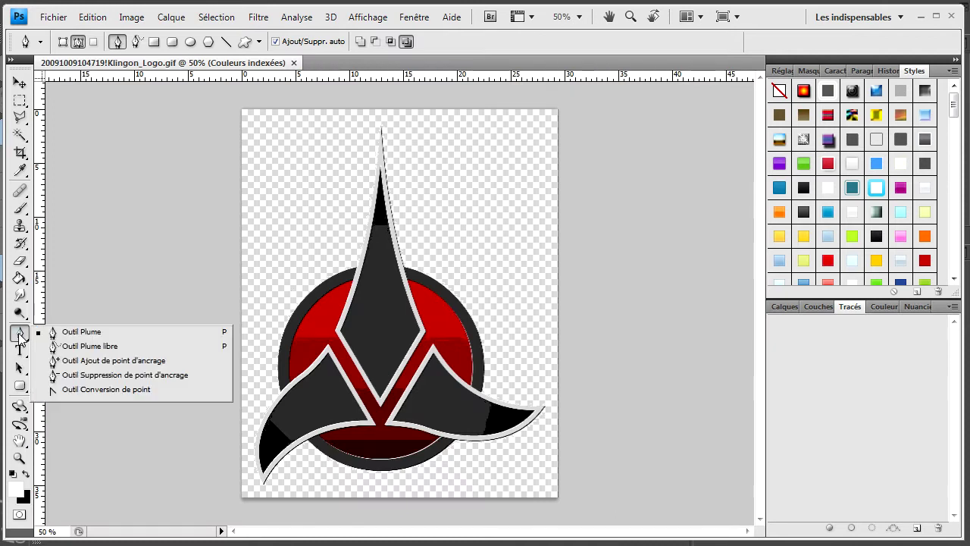
pyautogui.click(76, 335)
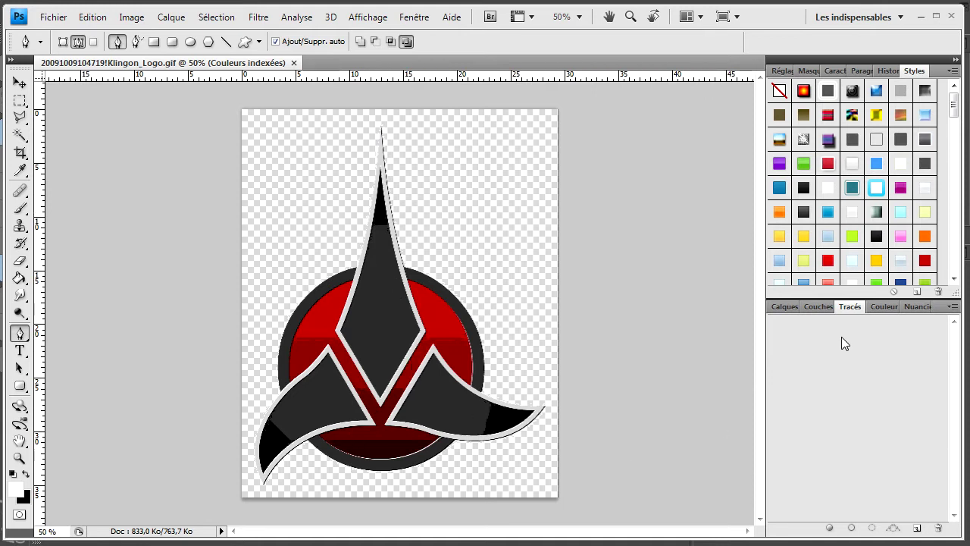
pyautogui.click(781, 307)
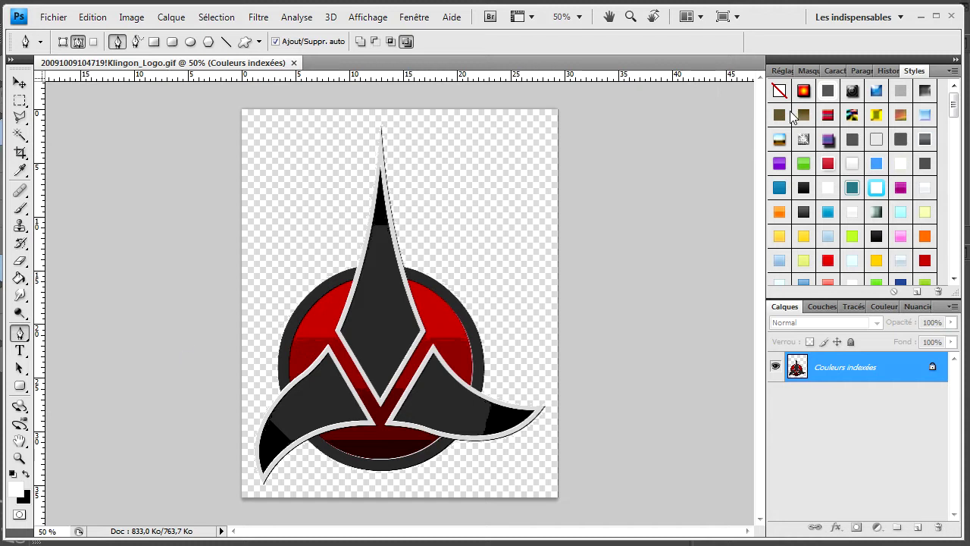
pyautogui.click(921, 16)
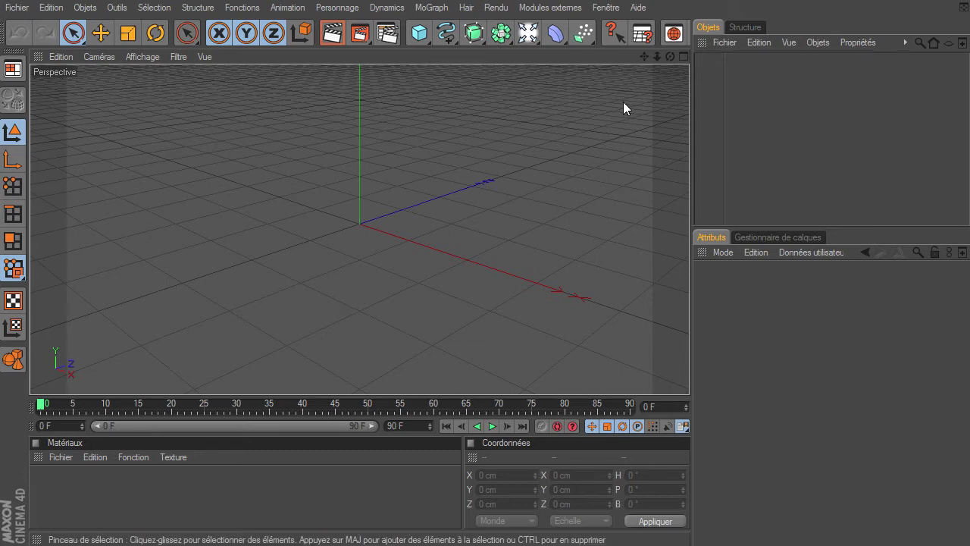
# Browse the NURBS generator palette and close it without adding any object
pyautogui.click(474, 32)
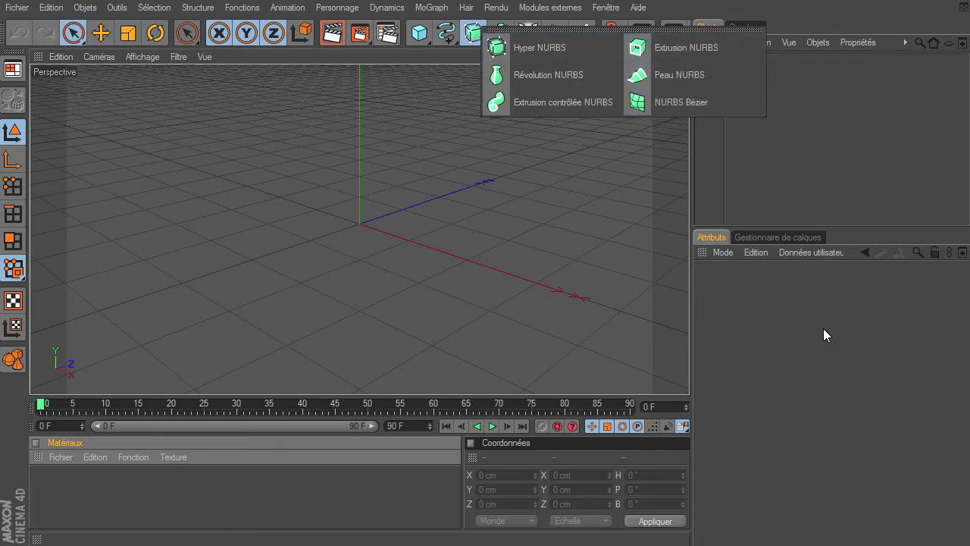
pyautogui.click(807, 347)
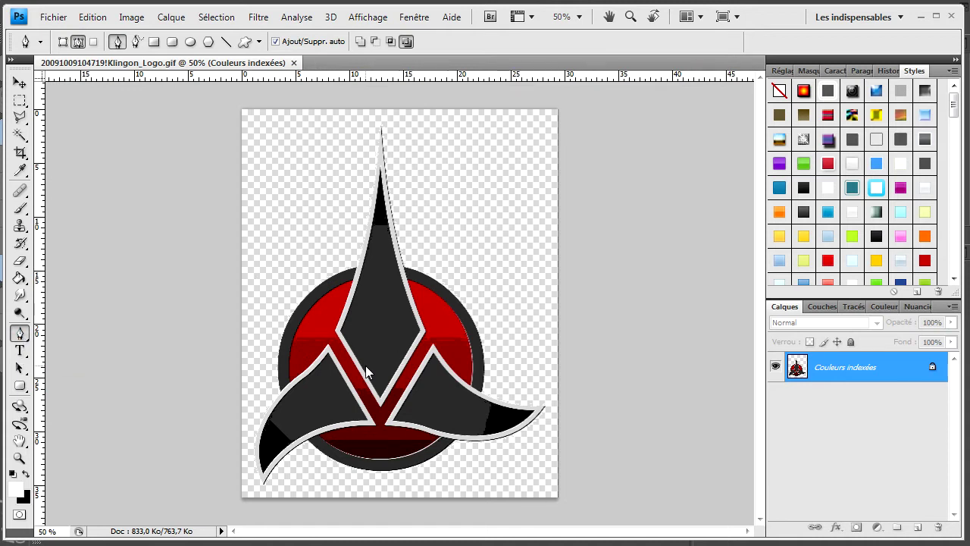
# Place one pen anchor point left of the logo, then minimize Photoshop
pyautogui.click(28, 335)
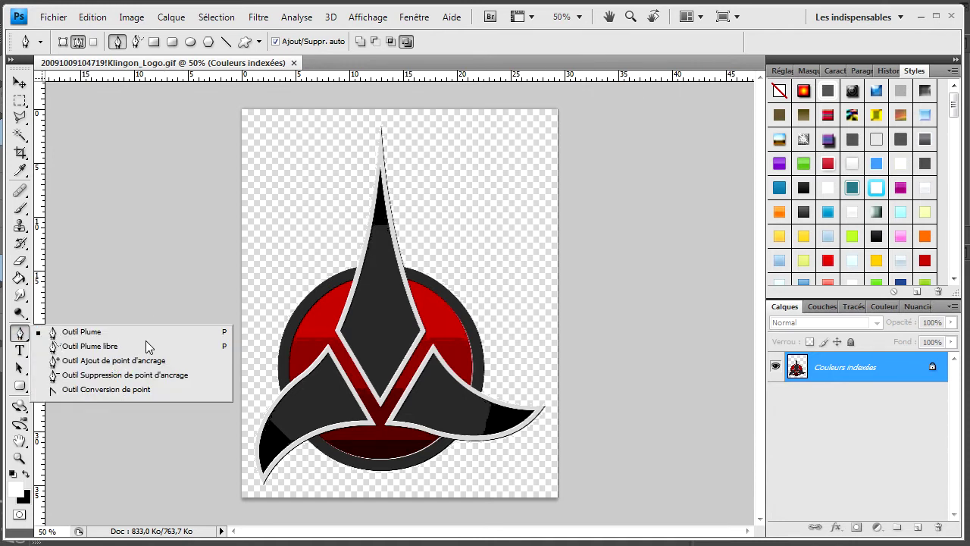
pyautogui.click(188, 261)
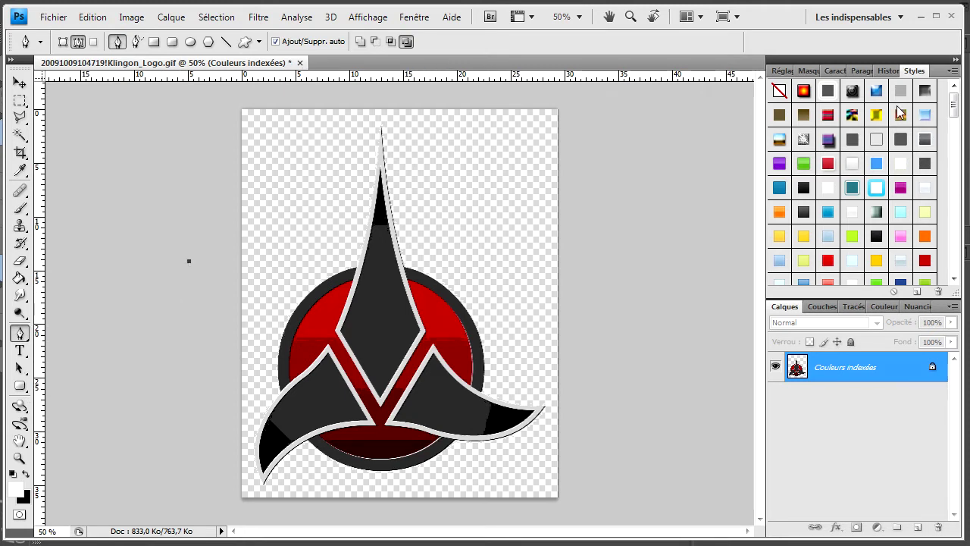
pyautogui.click(919, 16)
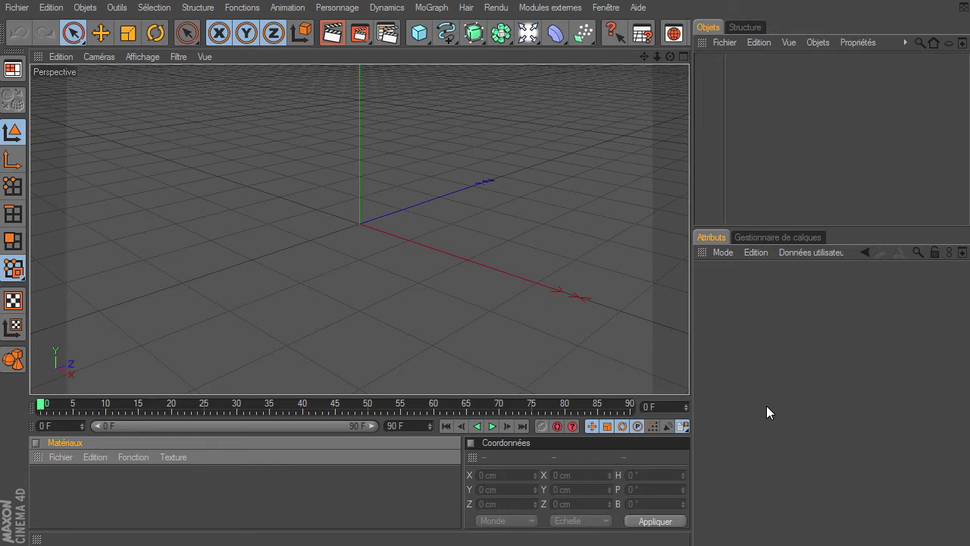
# Maximize the Avant (front) view and zoom out until the whole Klingon logo fits
pyautogui.click(386, 310)
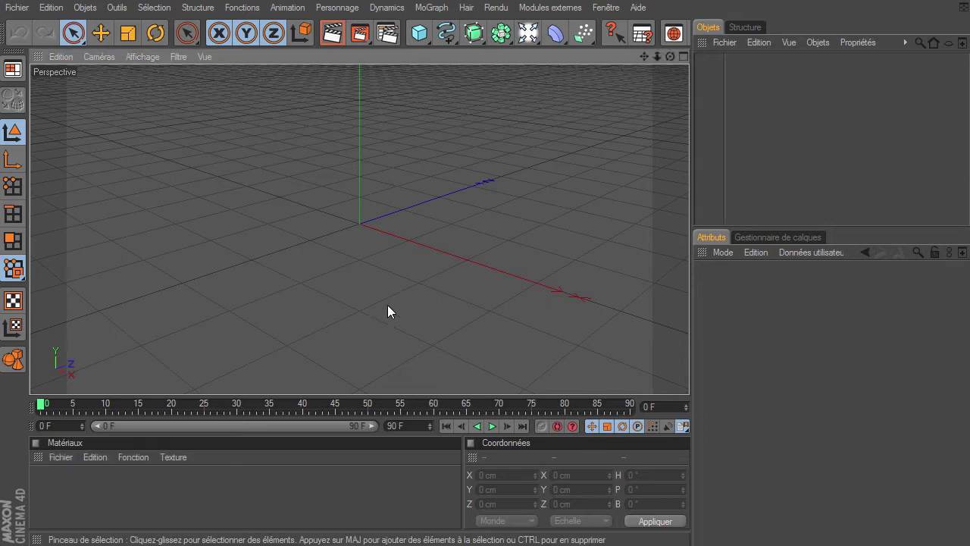
pyautogui.click(683, 57)
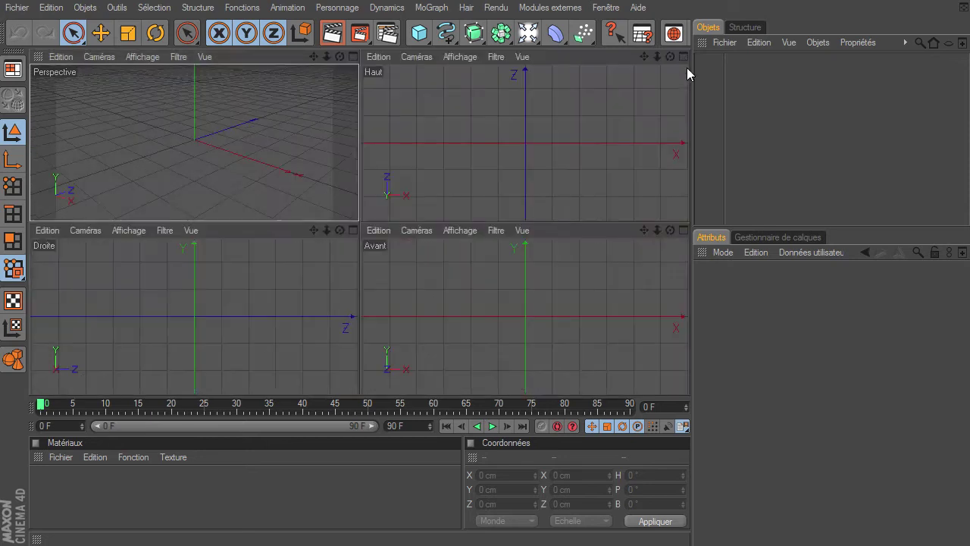
pyautogui.click(683, 230)
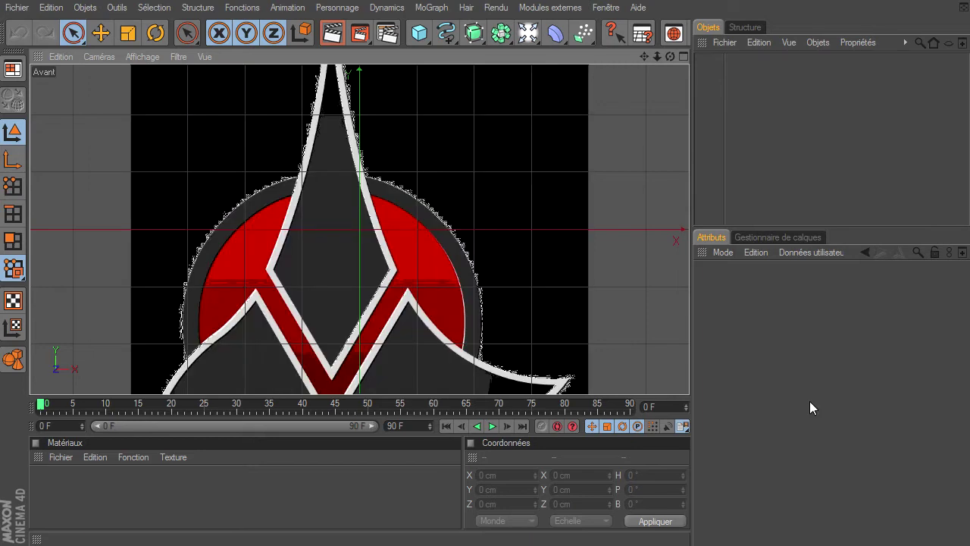
pyautogui.moveTo(657, 57); pyautogui.dragTo(689, 375)
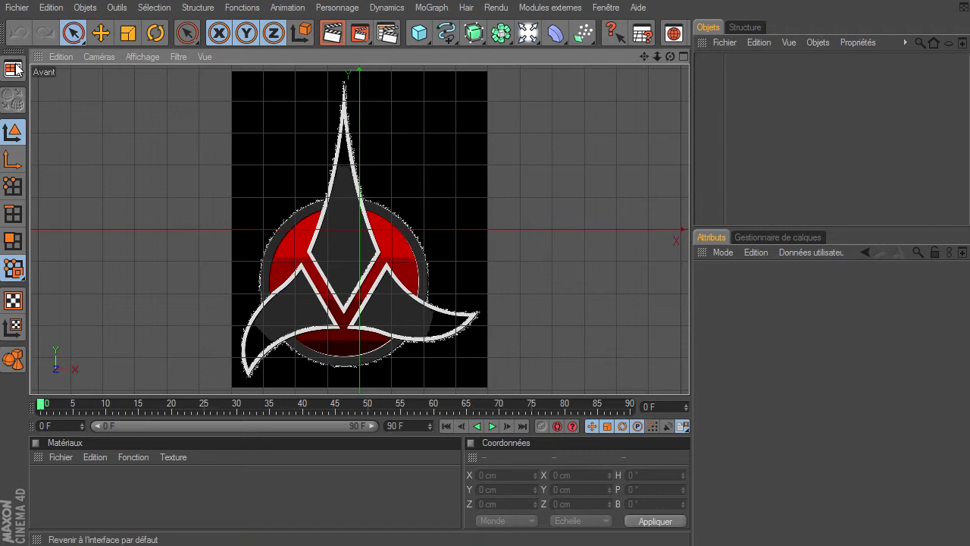
# Set the front view's background Transparence to 66% via Edition > Configurer, then show spline types
pyautogui.click(58, 60)
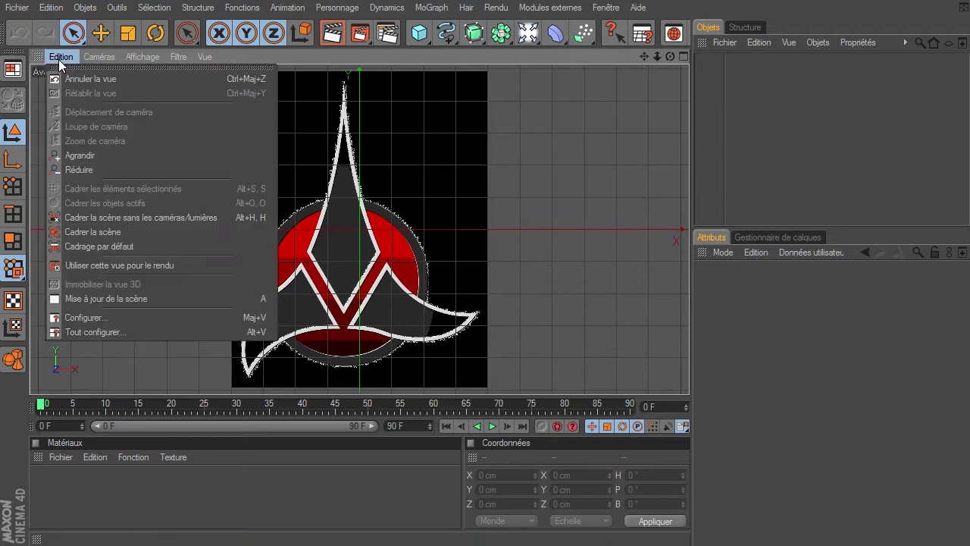
pyautogui.click(84, 317)
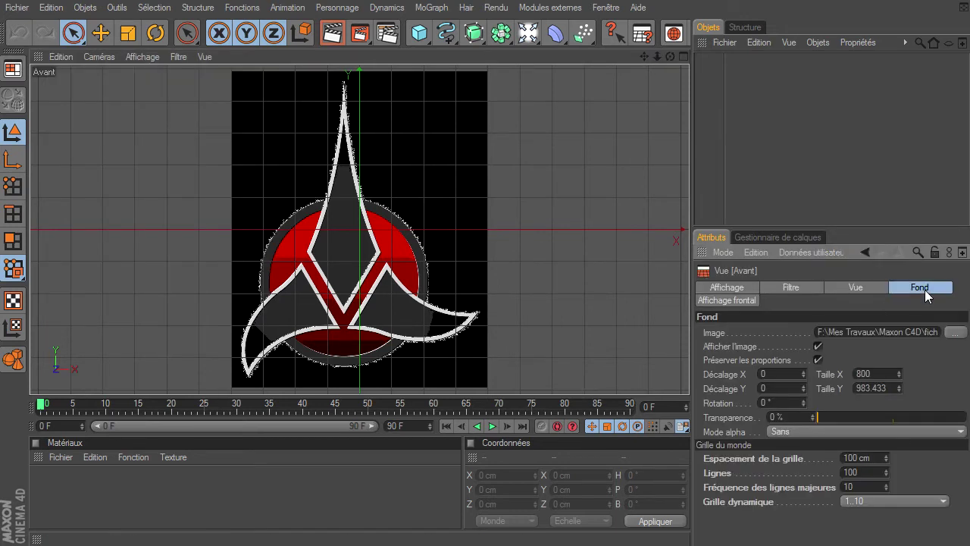
pyautogui.moveTo(819, 416); pyautogui.dragTo(917, 417)
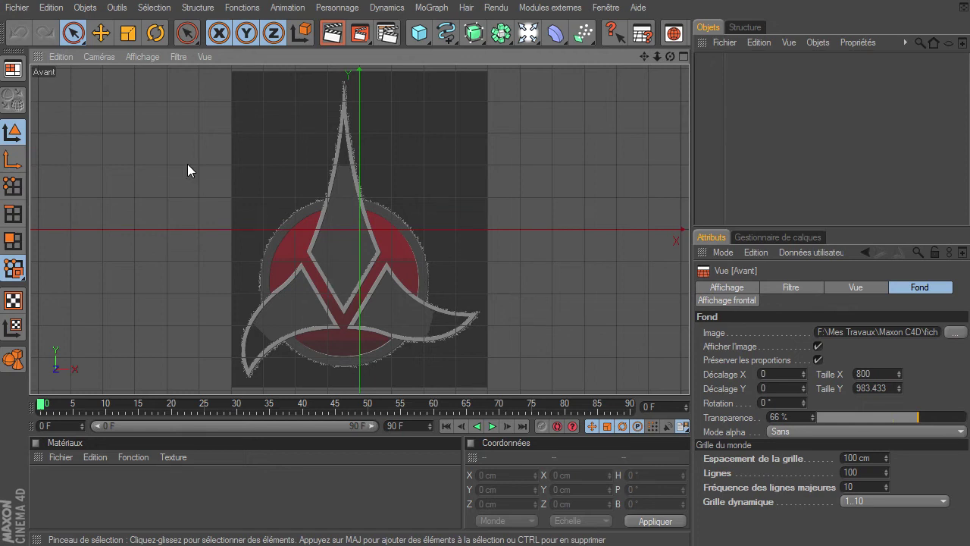
pyautogui.click(60, 60)
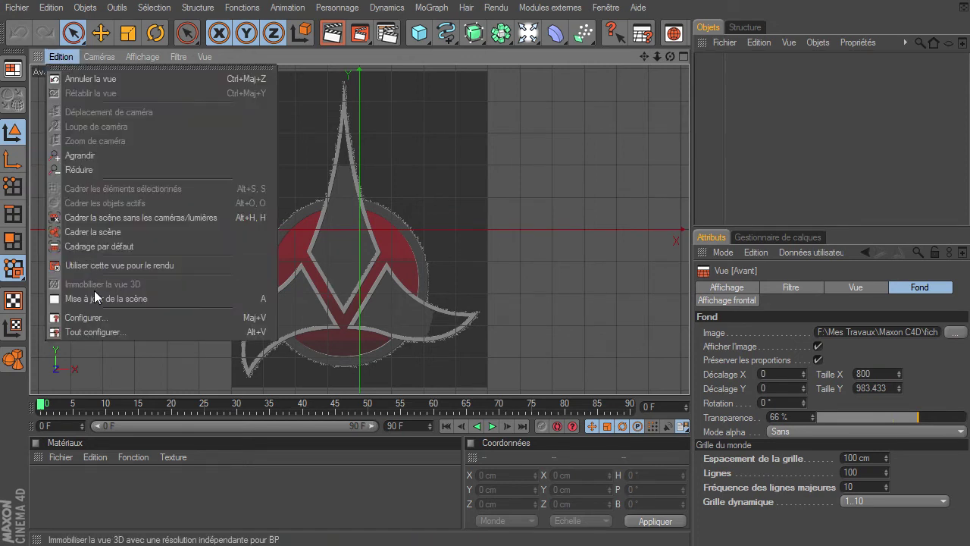
pyautogui.click(197, 75)
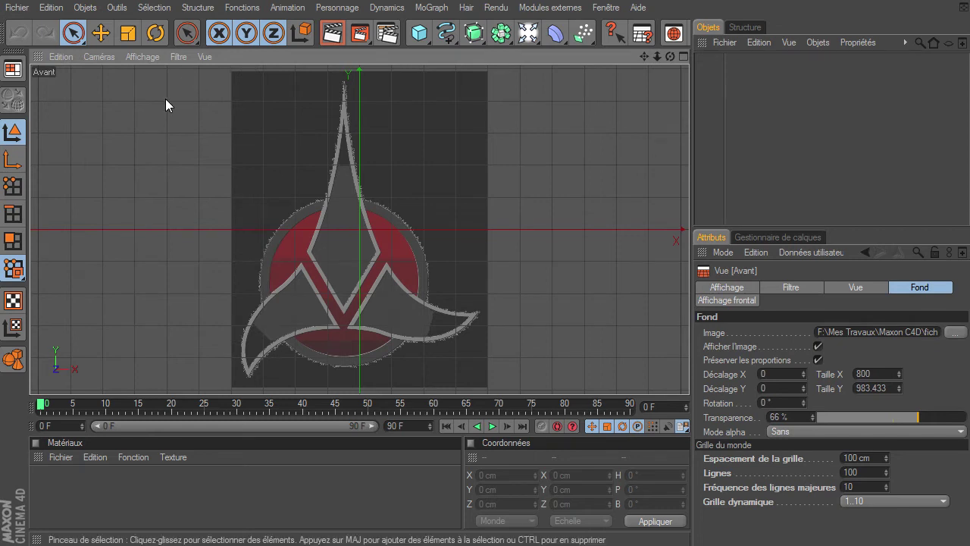
pyautogui.click(57, 57)
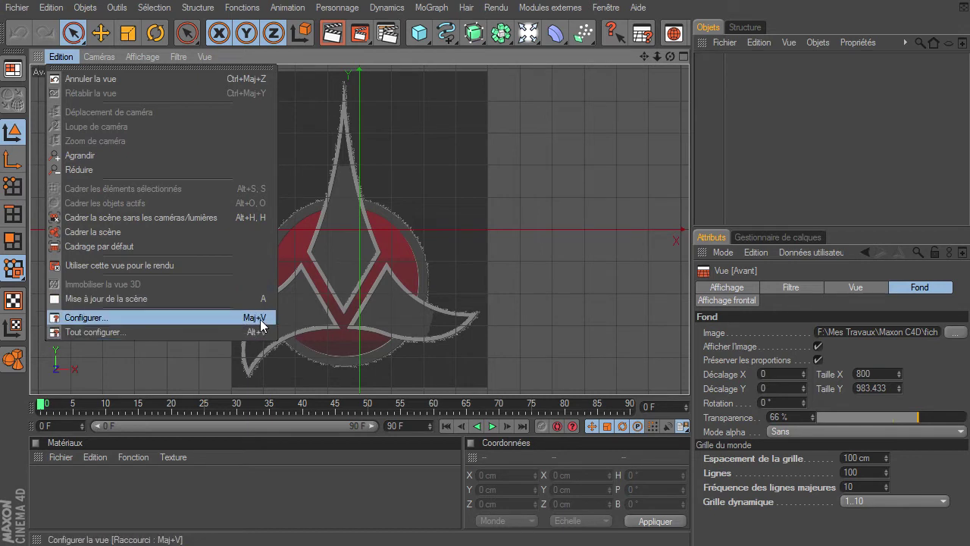
pyautogui.click(509, 285)
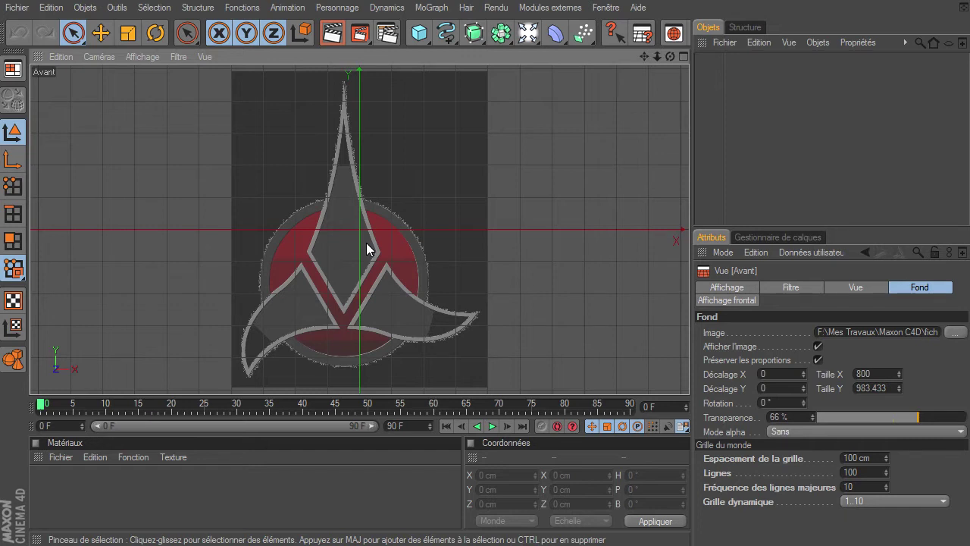
pyautogui.click(447, 38)
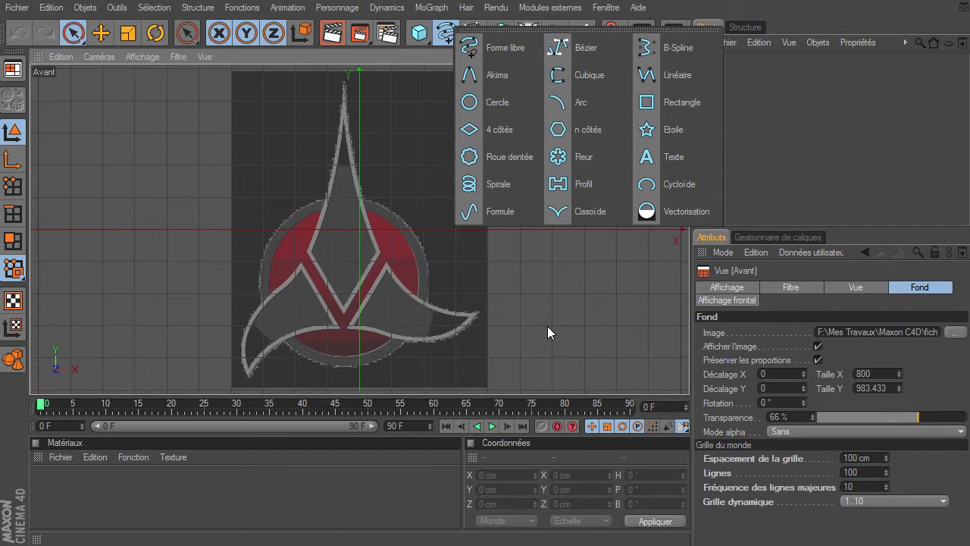
# Zoom in on the logo's left wing and pick the Bézier spline tool
pyautogui.click(581, 48)
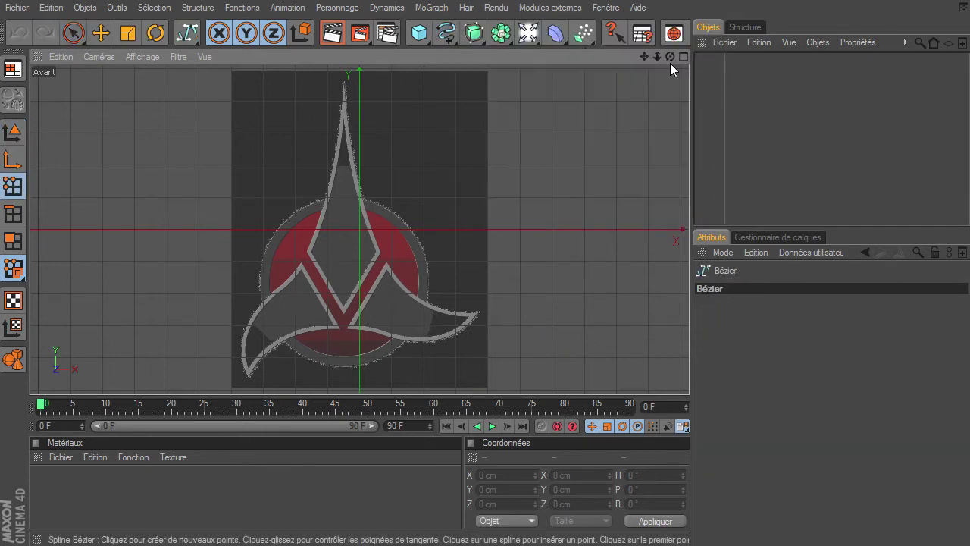
pyautogui.moveTo(644, 57); pyautogui.dragTo(689, 380)
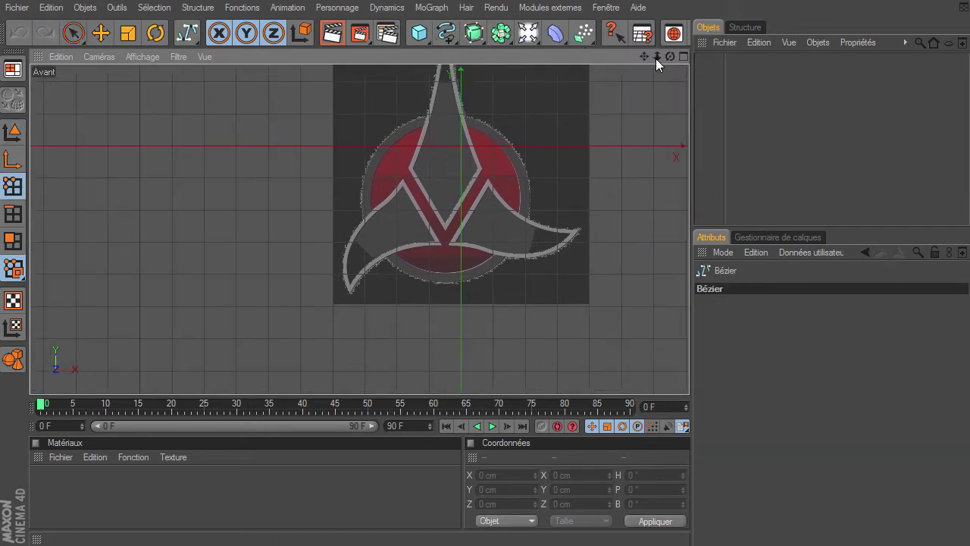
pyautogui.moveTo(656, 58); pyautogui.dragTo(689, 375)
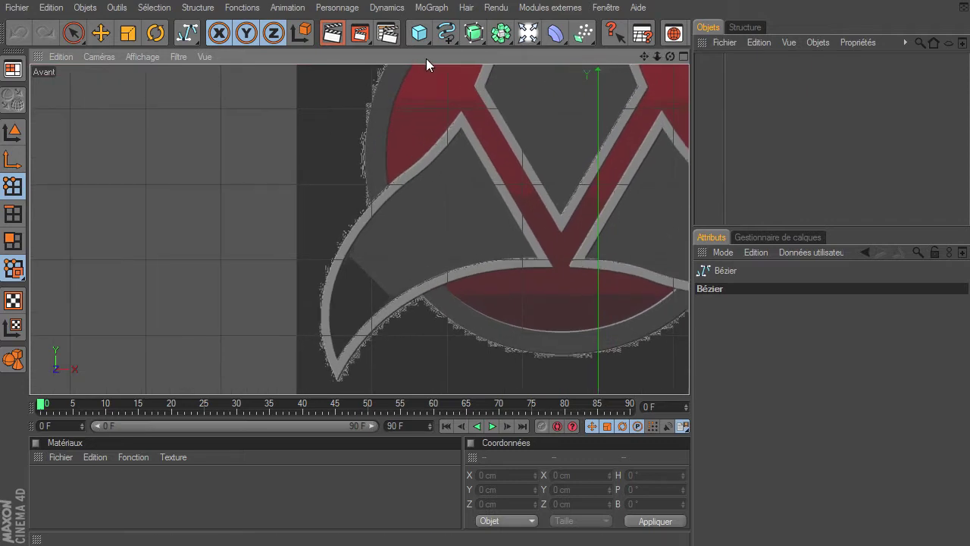
pyautogui.click(446, 33)
pyautogui.click(587, 48)
# Trace a closed curved Bézier spline around the left blade, then delete it to start over
pyautogui.click(460, 112)
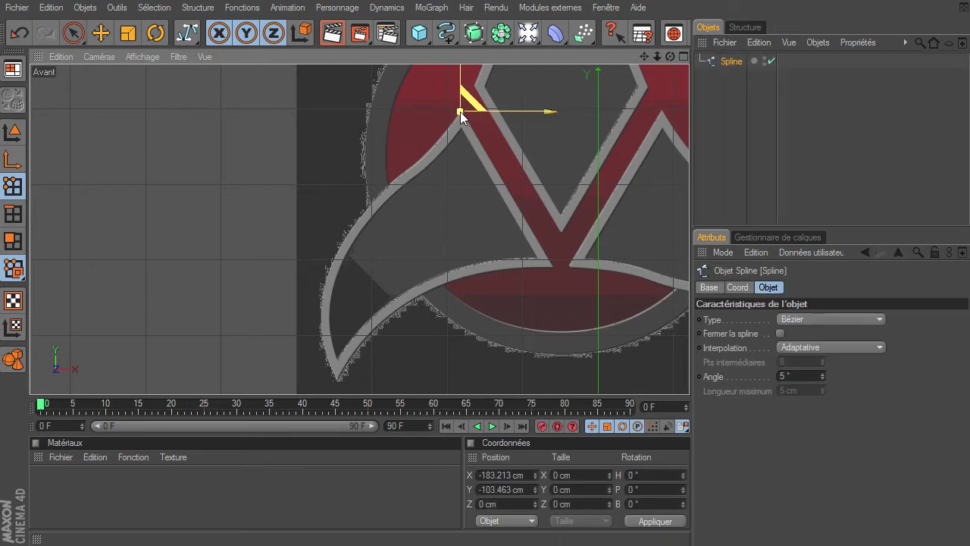
pyautogui.click(338, 378)
pyautogui.moveTo(338, 378)
pyautogui.mouseDown()
pyautogui.moveTo(292, 324)
pyautogui.moveTo(286, 273)
pyautogui.mouseUp()
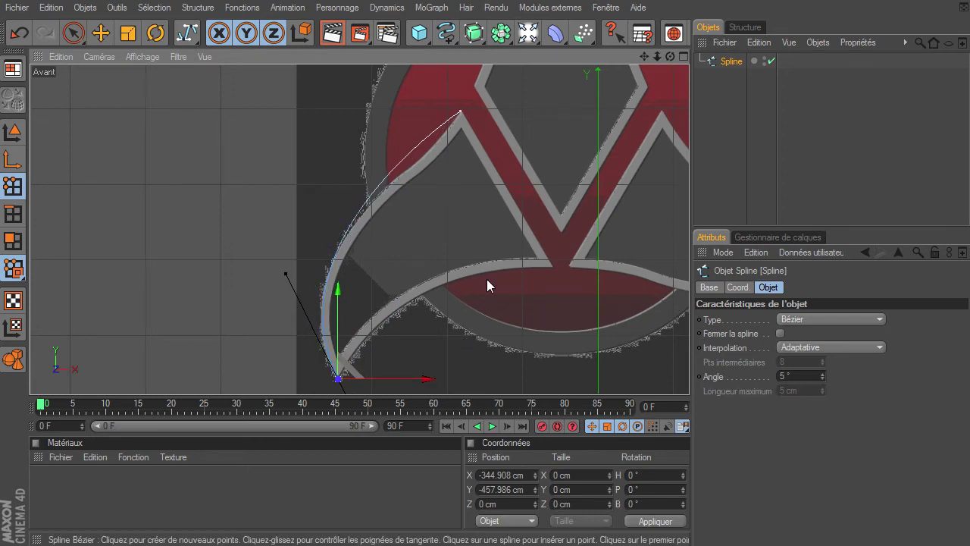
pyautogui.moveTo(554, 266); pyautogui.dragTo(612, 183)
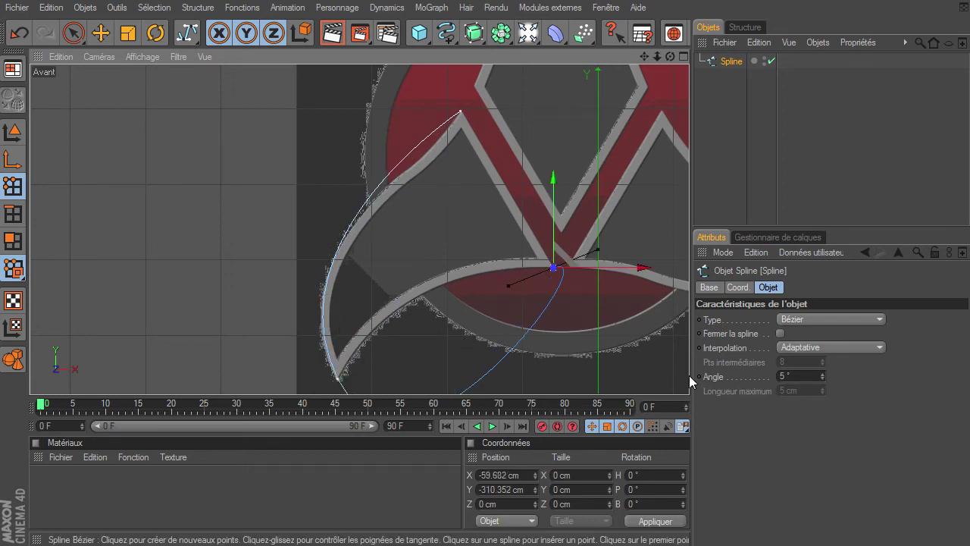
pyautogui.moveTo(692, 378); pyautogui.dragTo(645, 284)
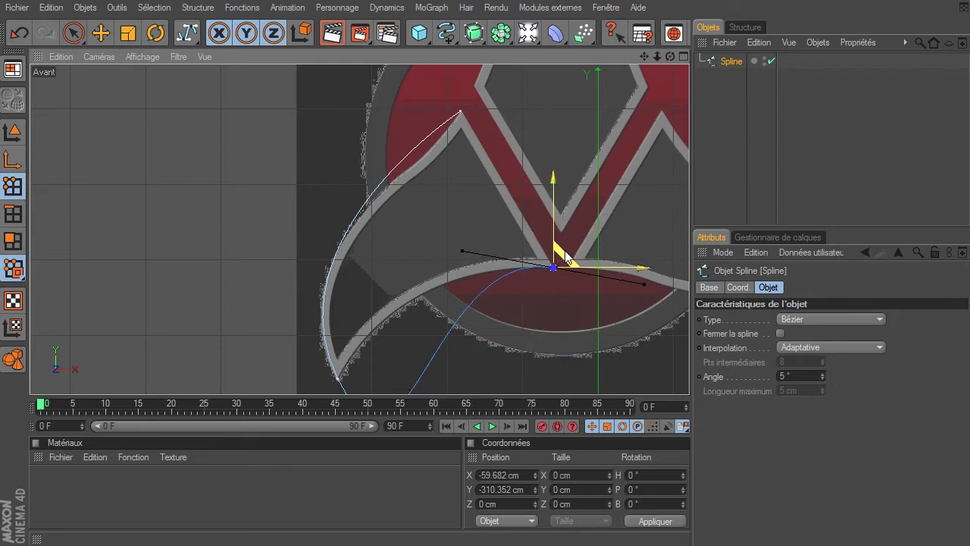
pyautogui.click(460, 113)
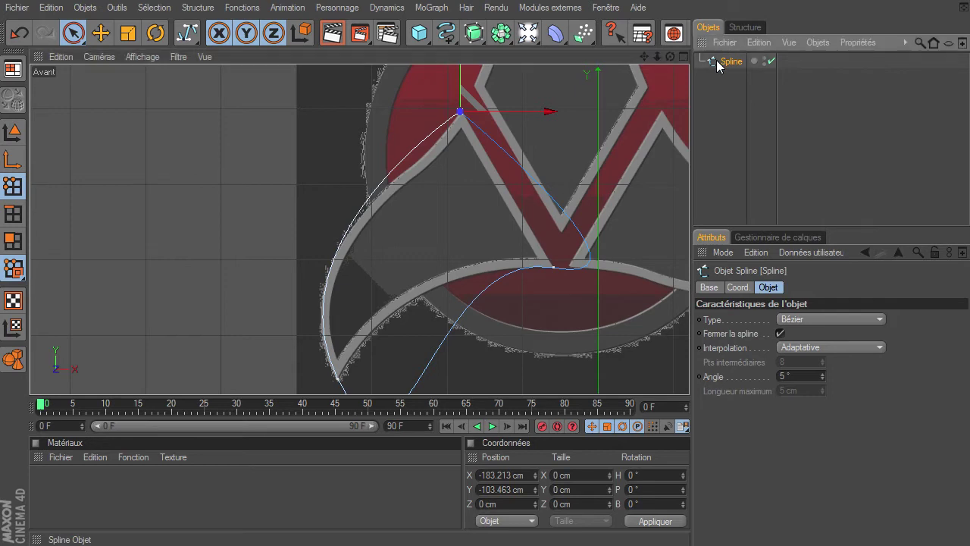
pyautogui.press('Delete')
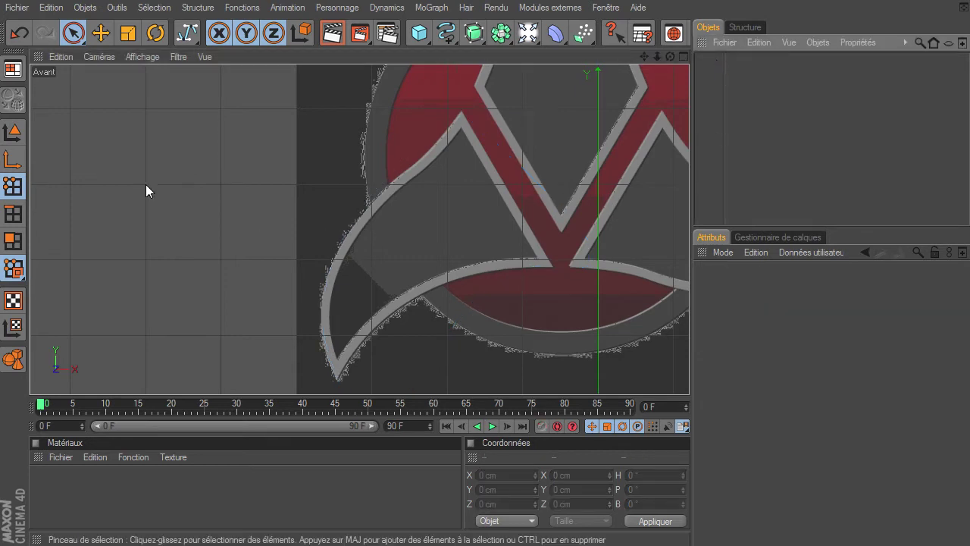
# Draw a closed Linéaire triangle through the blade's top peak, inner corner and lower-left tip
pyautogui.click(447, 32)
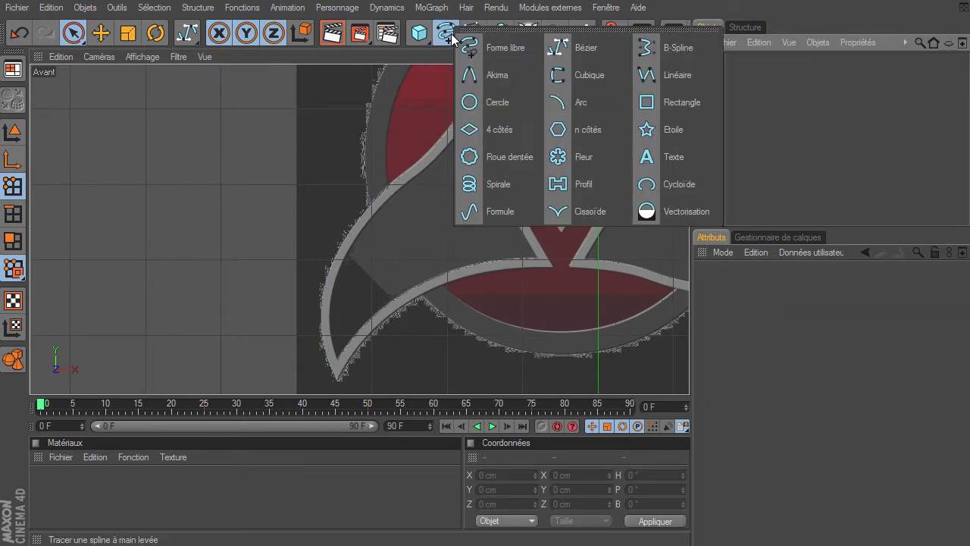
pyautogui.click(677, 75)
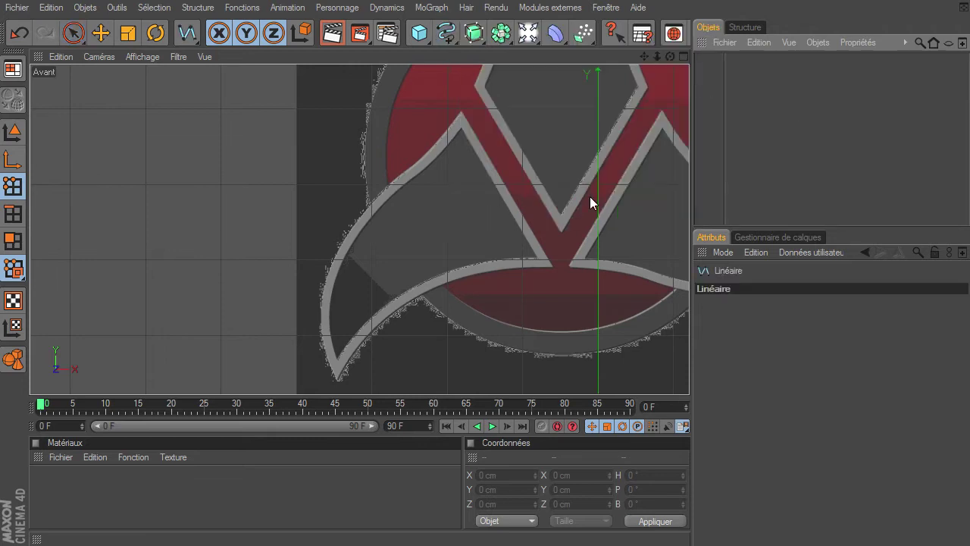
pyautogui.click(460, 111)
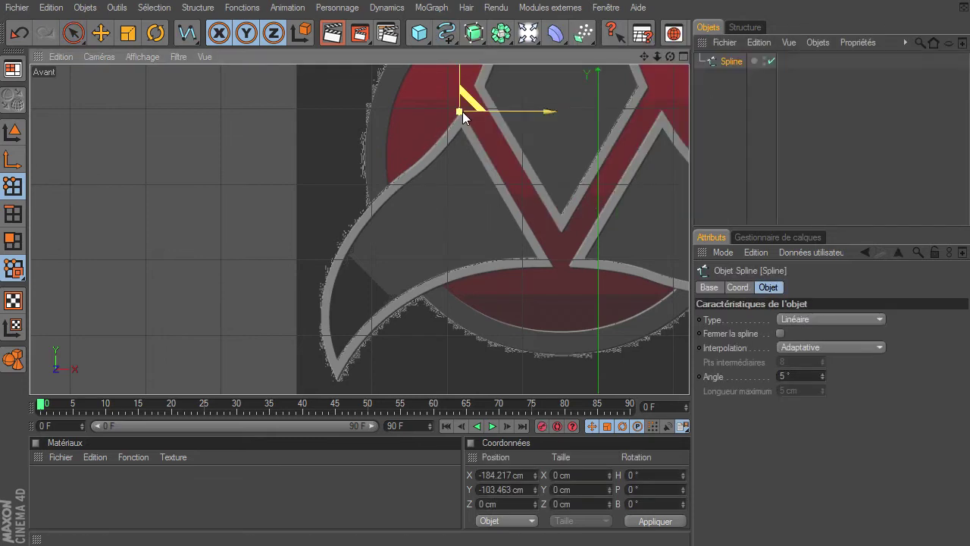
pyautogui.click(554, 266)
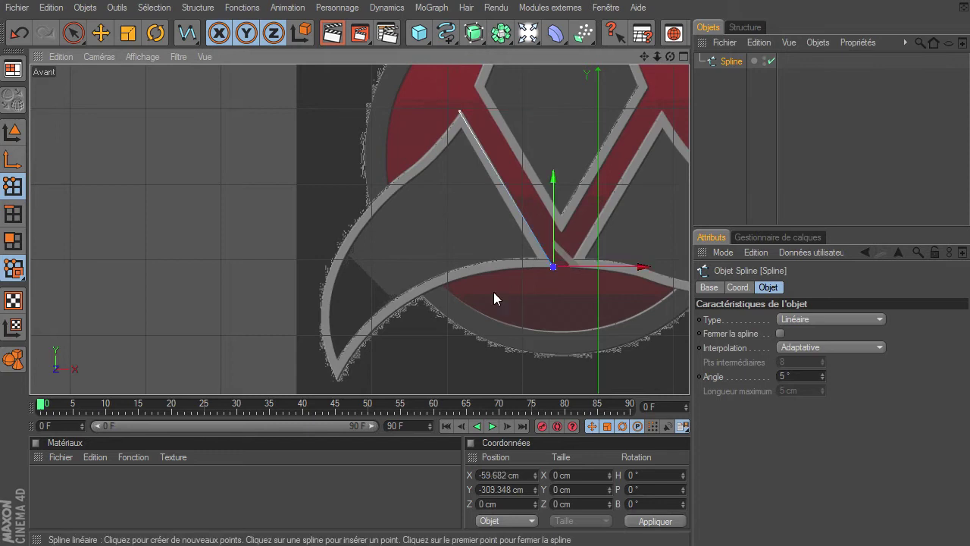
pyautogui.click(335, 381)
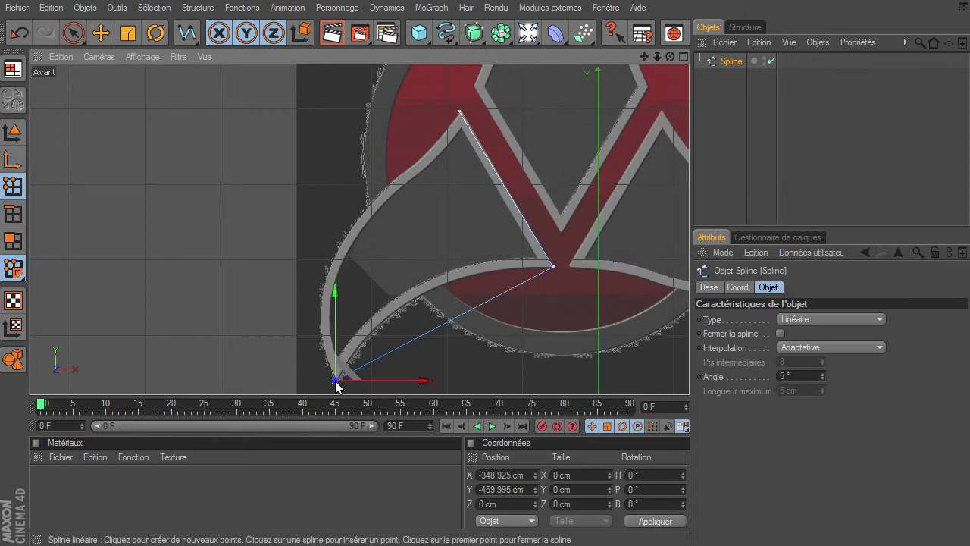
pyautogui.click(460, 111)
pyautogui.press('space')
pyautogui.click(74, 35)
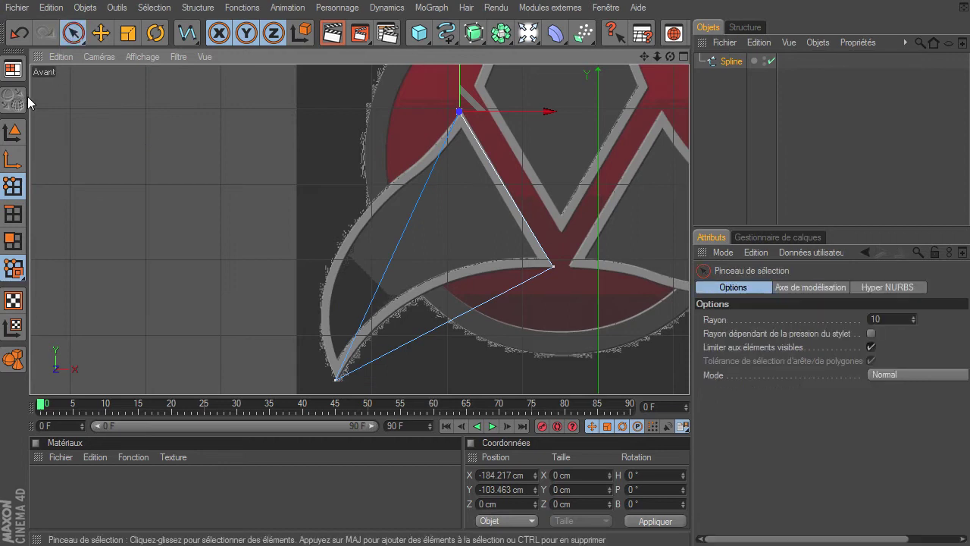
pyautogui.click(98, 32)
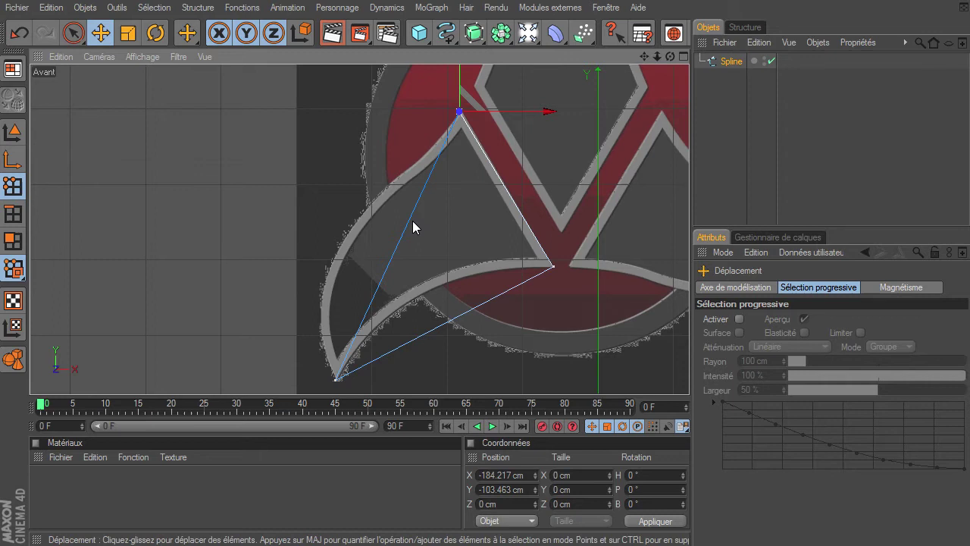
# Give all three points Interpolation légère and bend the top and bottom tangents along the left edge
pyautogui.hotkey('ctrl', 'a')
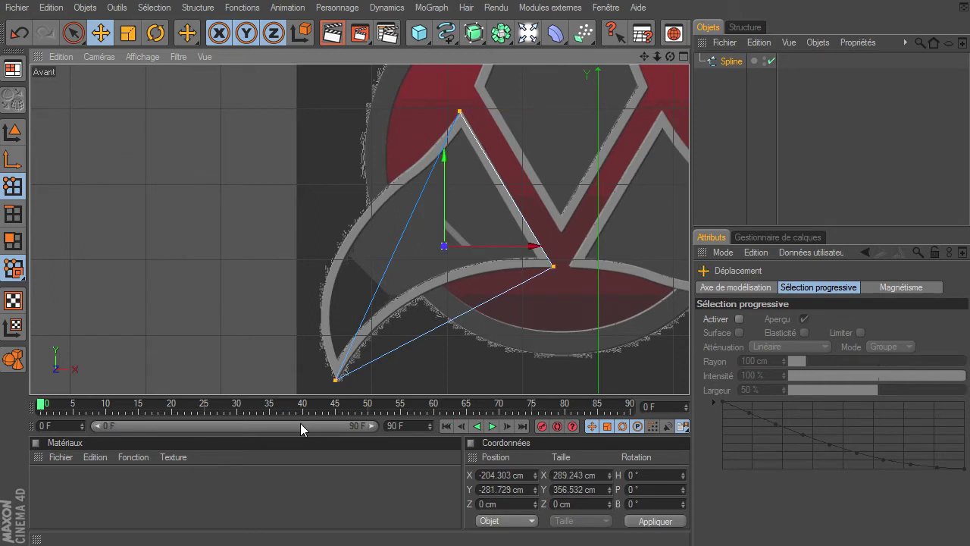
pyautogui.rightClick(277, 184)
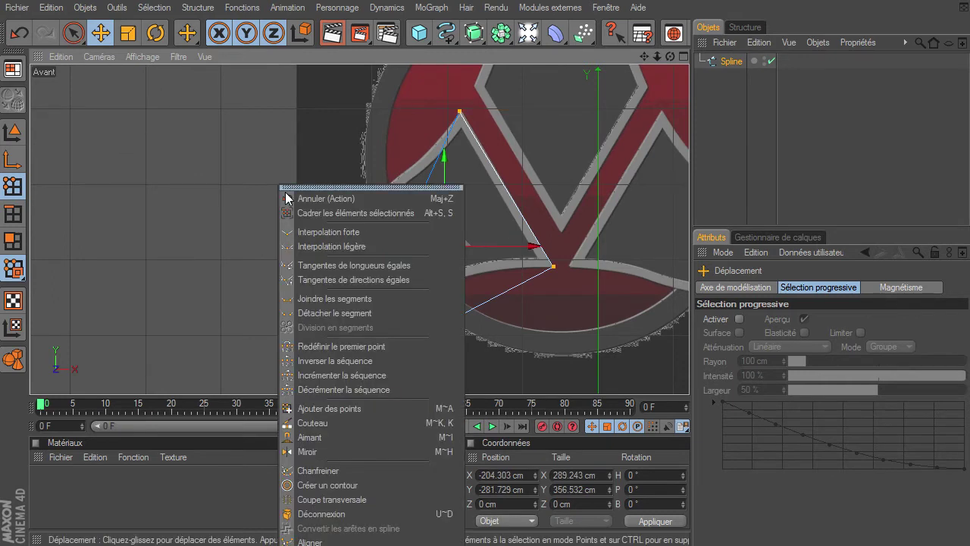
pyautogui.click(331, 247)
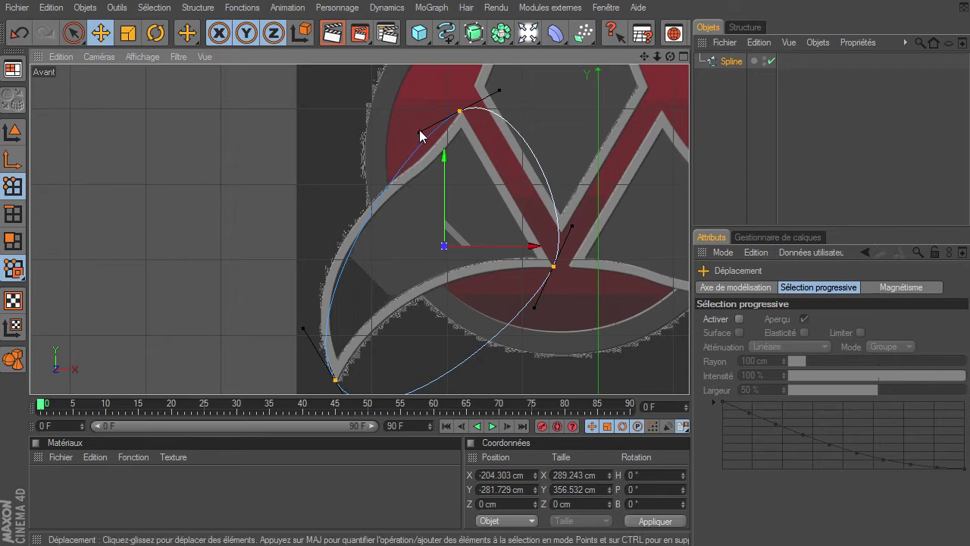
pyautogui.moveTo(419, 130)
pyautogui.mouseDown()
pyautogui.moveTo(383, 197)
pyautogui.moveTo(392, 200)
pyautogui.mouseUp()
pyautogui.moveTo(303, 329); pyautogui.dragTo(305, 271)
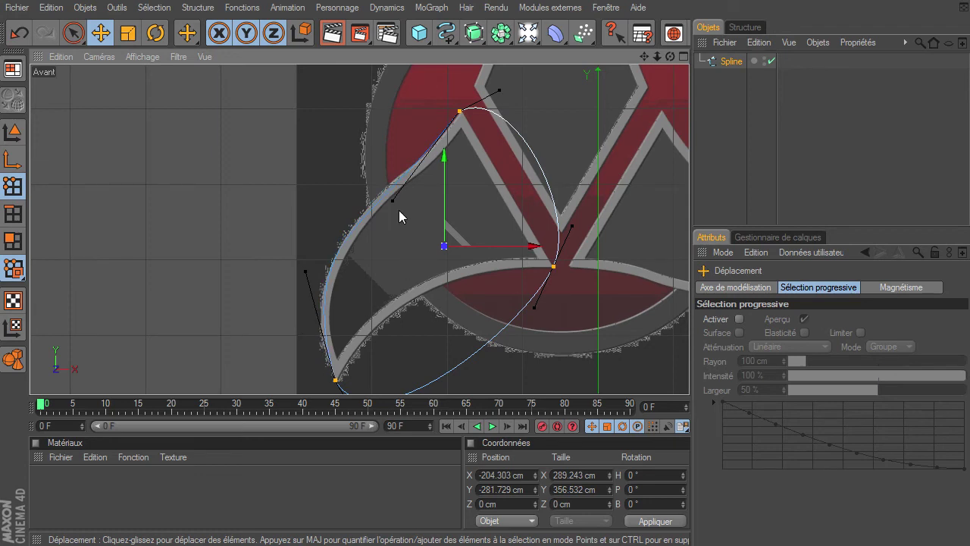
# Adjust the top, right-hand and inner-corner tangents to follow the blade's inner edge
pyautogui.moveTo(392, 200); pyautogui.dragTo(387, 198)
pyautogui.moveTo(388, 199); pyautogui.dragTo(395, 188)
pyautogui.moveTo(501, 90); pyautogui.dragTo(499, 174)
pyautogui.moveTo(571, 226); pyautogui.dragTo(516, 203)
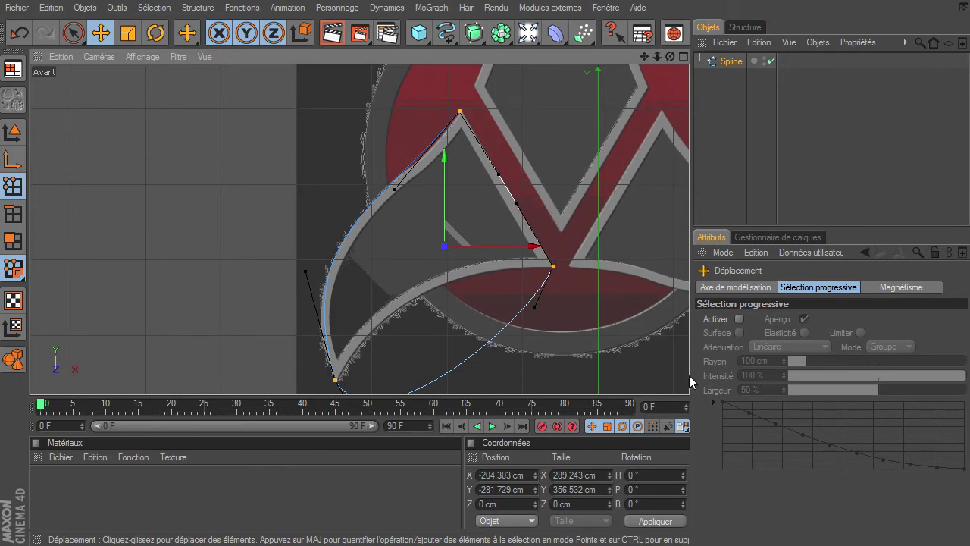
pyautogui.moveTo(645, 58); pyautogui.dragTo(583, 209)
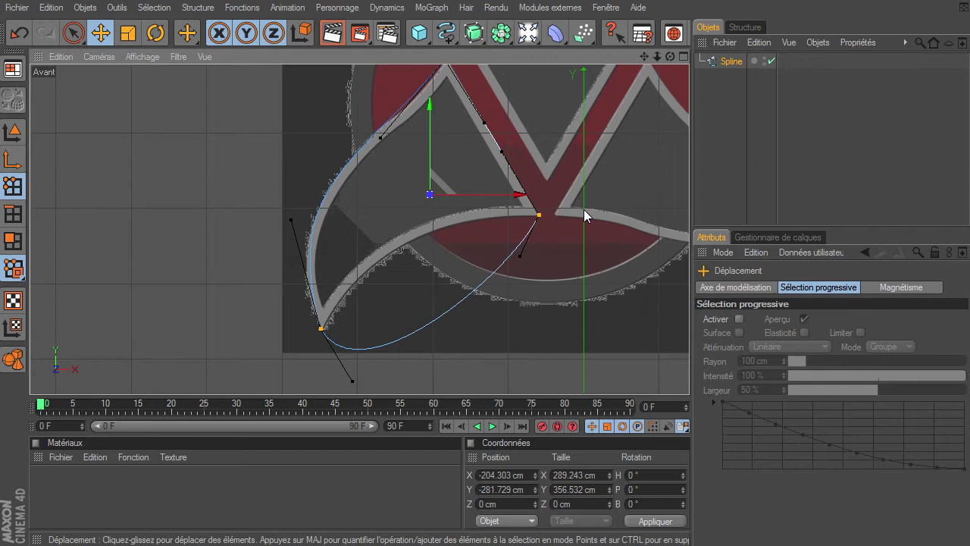
pyautogui.moveTo(520, 260)
pyautogui.mouseDown()
pyautogui.moveTo(364, 218)
pyautogui.moveTo(377, 208)
pyautogui.mouseUp()
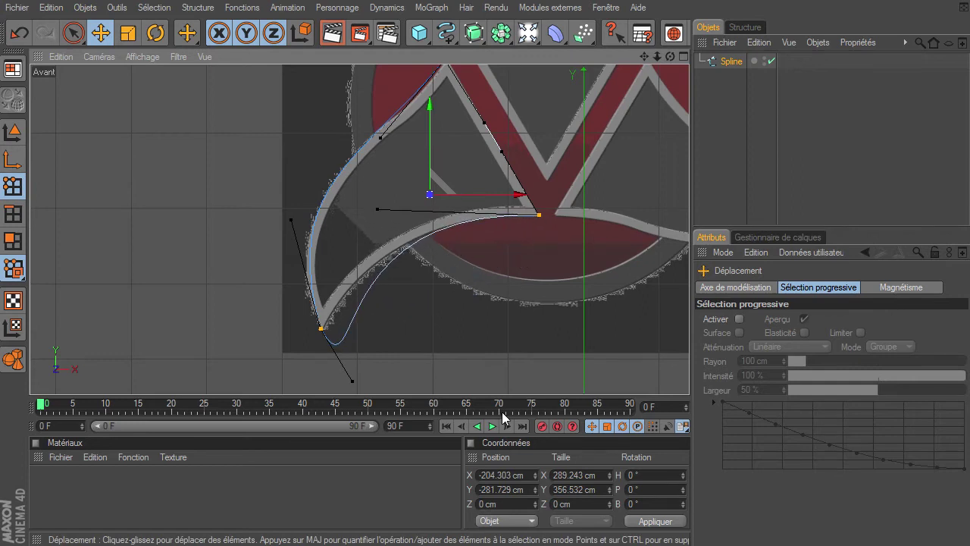
pyautogui.moveTo(353, 381); pyautogui.dragTo(408, 230)
# Fine-tune the upper, lower and left curves so the spline hugs the blade outline
pyautogui.moveTo(379, 211); pyautogui.dragTo(468, 218)
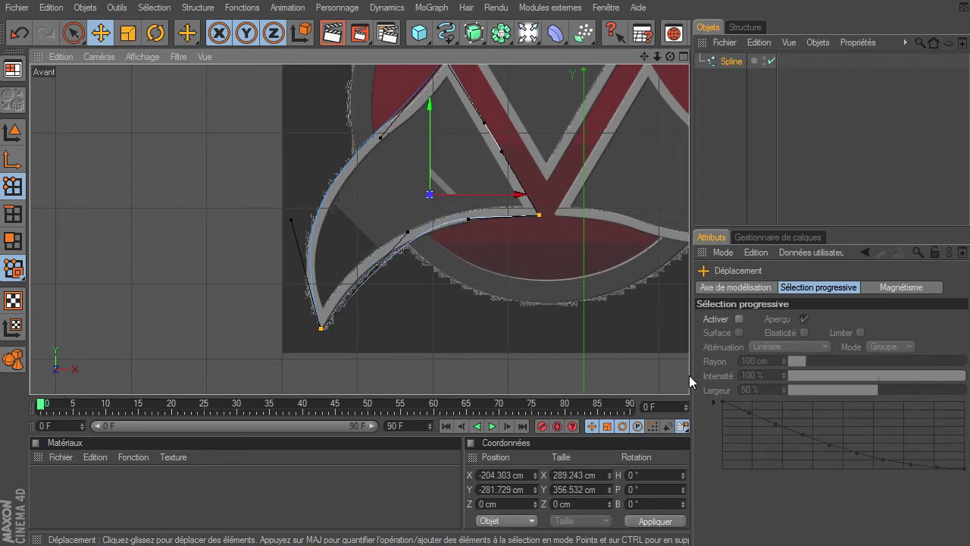
pyautogui.moveTo(408, 231); pyautogui.dragTo(367, 256)
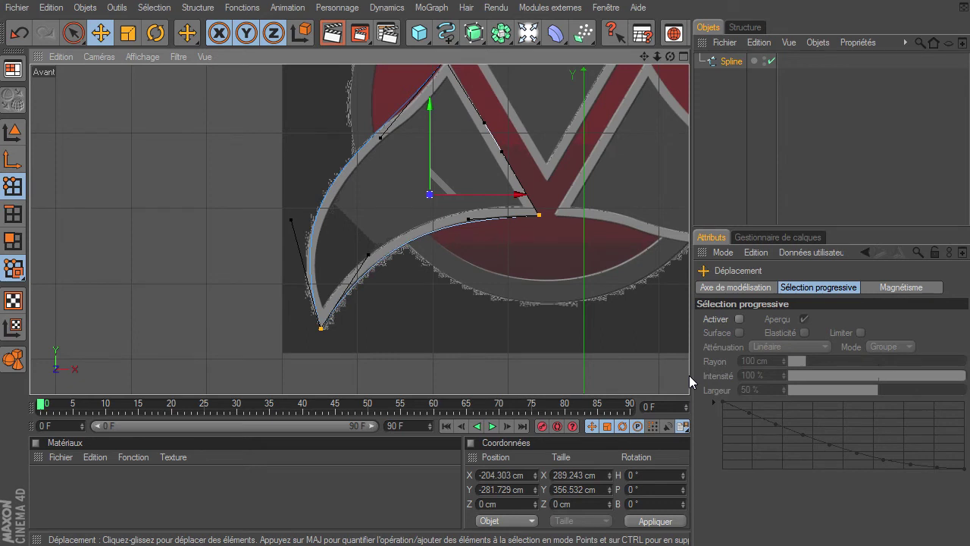
pyautogui.moveTo(379, 139); pyautogui.dragTo(395, 131)
pyautogui.moveTo(292, 219); pyautogui.dragTo(290, 212)
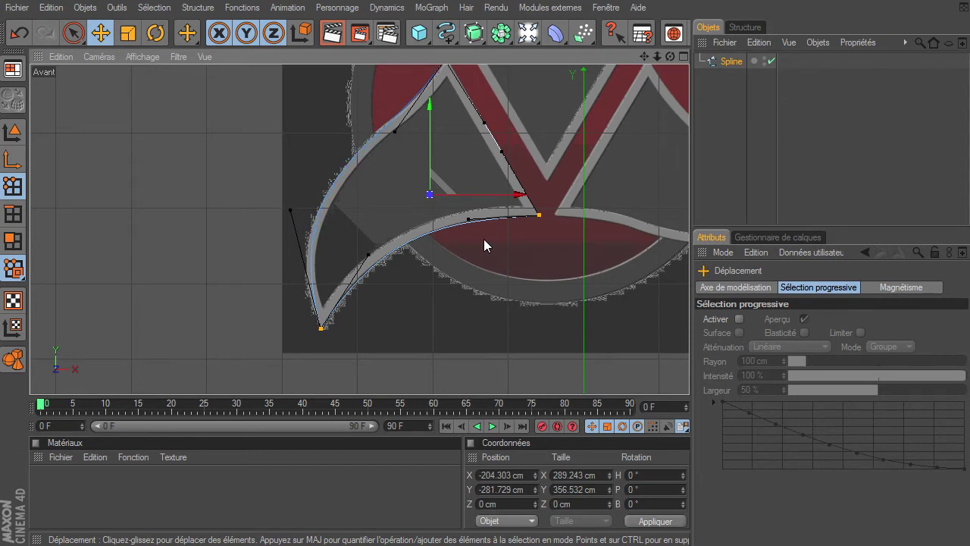
pyautogui.moveTo(290, 211); pyautogui.dragTo(284, 219)
pyautogui.moveTo(641, 57); pyautogui.dragTo(634, 106)
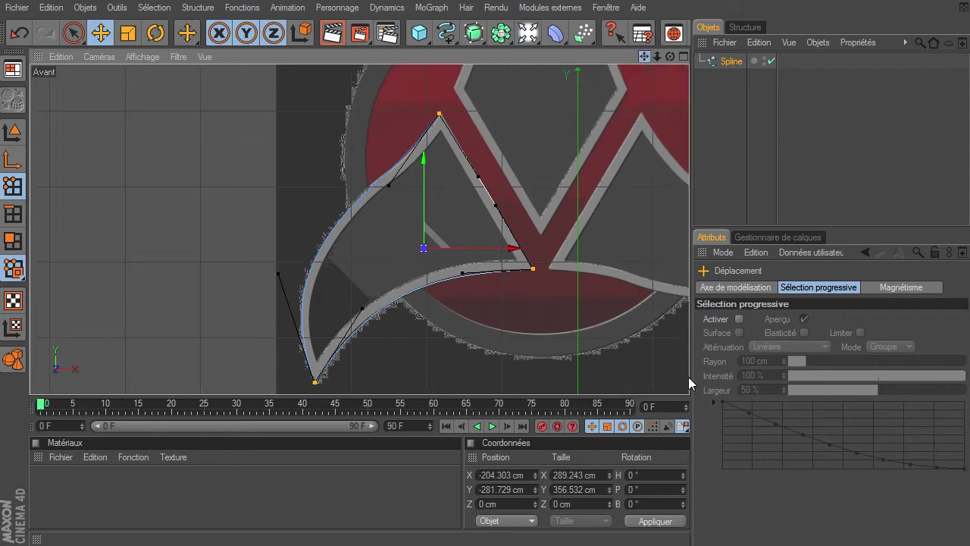
pyautogui.click(732, 61)
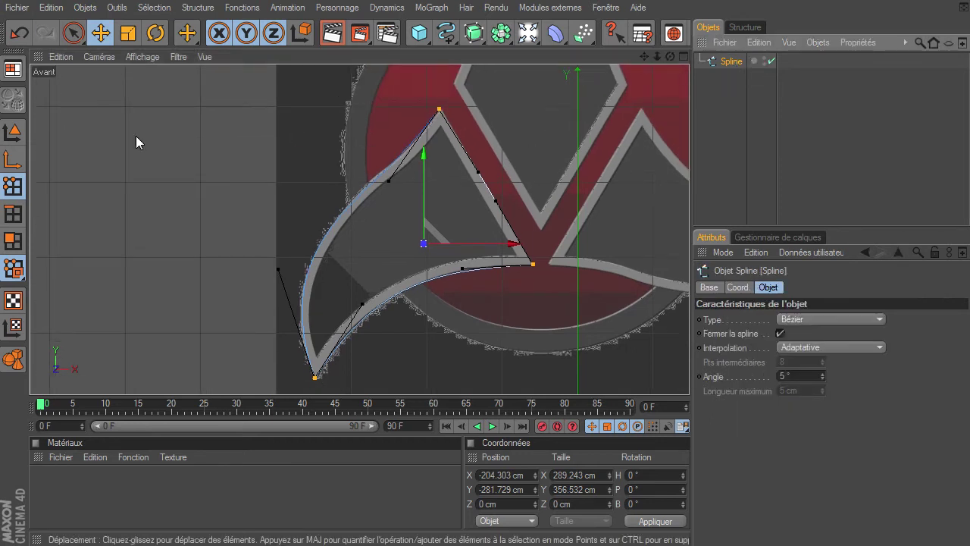
# In Model mode, add an Extrusion NURBS containing the blade spline
pyautogui.click(9, 132)
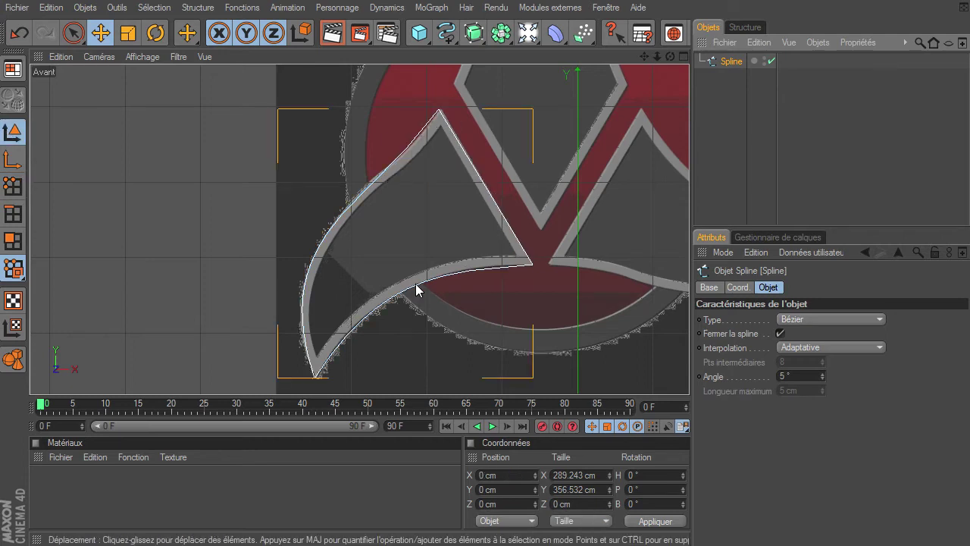
pyautogui.click(474, 32)
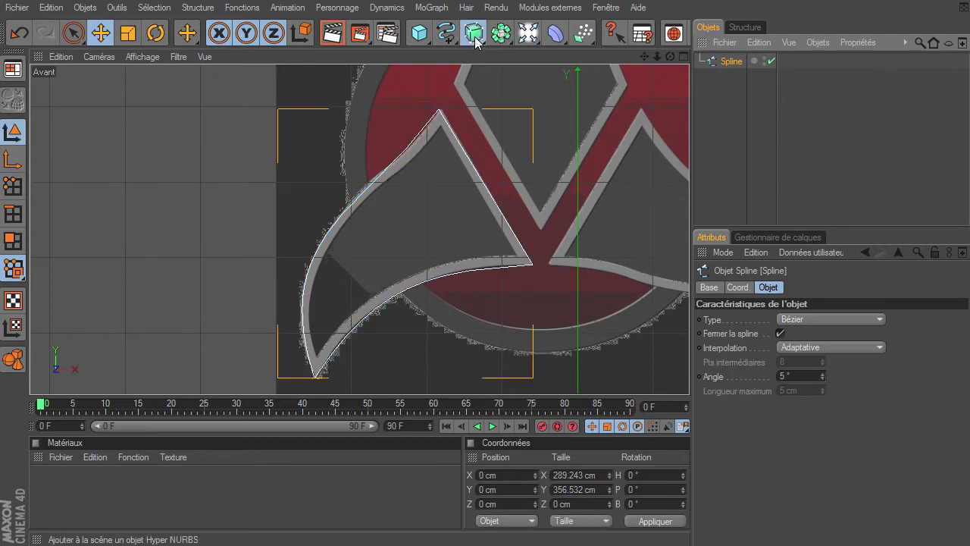
pyautogui.keyDown('alt'); pyautogui.click(703, 53); pyautogui.keyUp('alt')
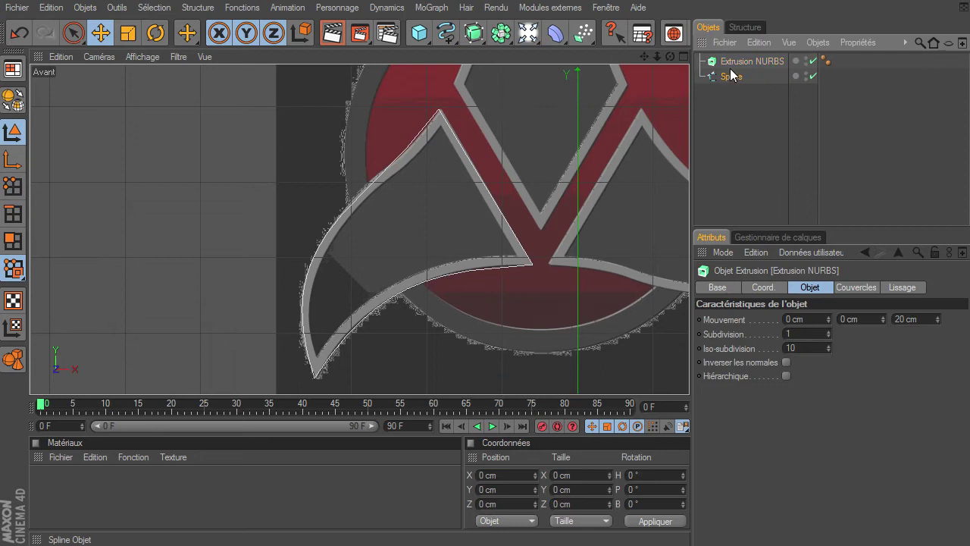
pyautogui.click(732, 76)
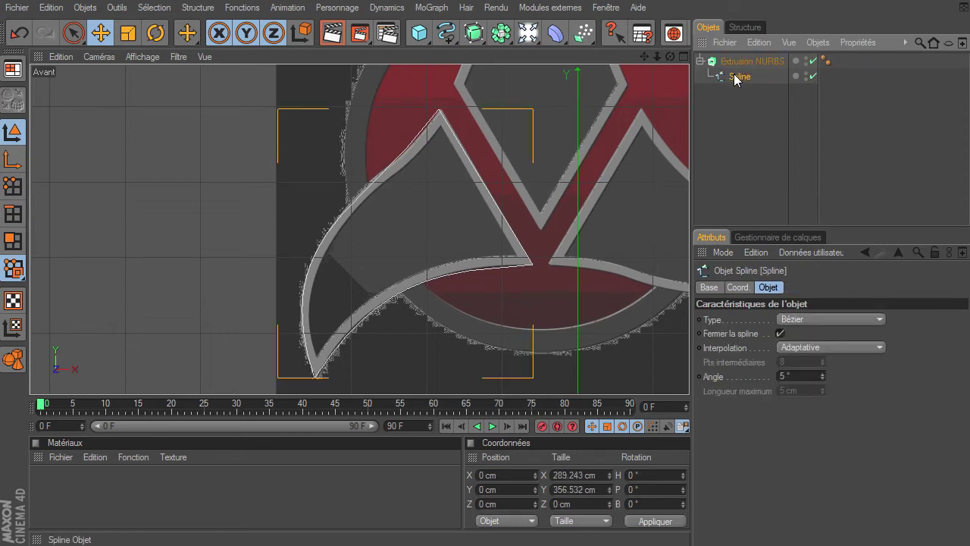
# Maximize the Perspective view and orbit to inspect the extruded blade's thickness
pyautogui.moveTo(656, 55); pyautogui.dragTo(657, 56)
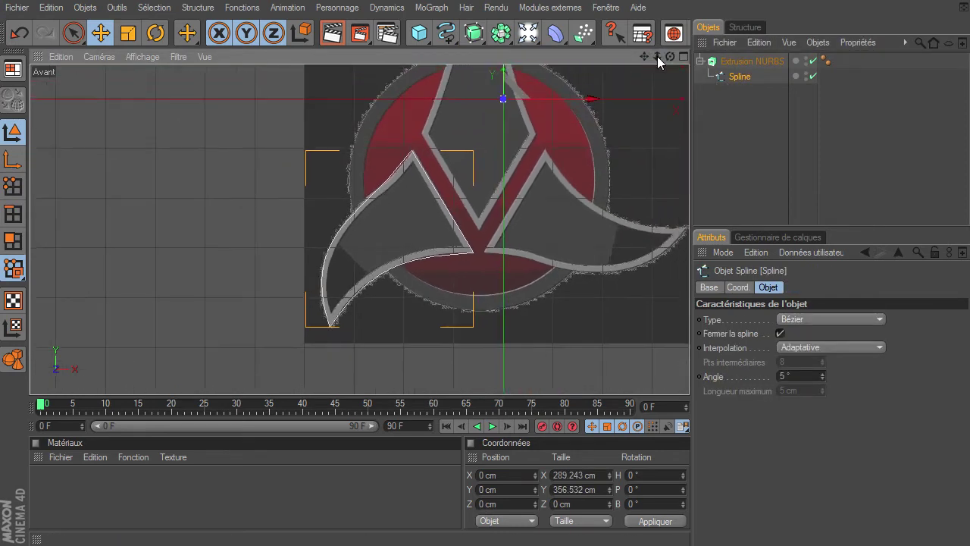
pyautogui.click(682, 59)
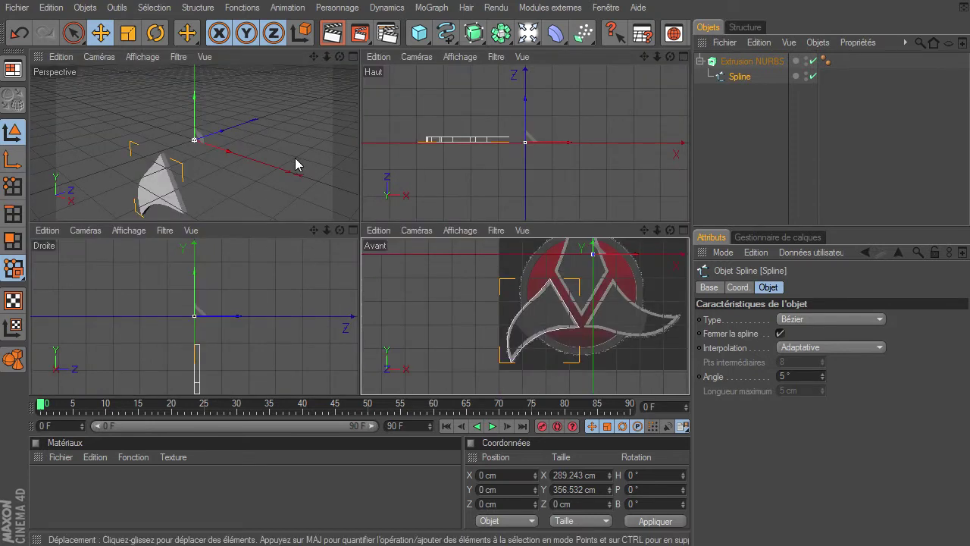
pyautogui.click(353, 56)
pyautogui.moveTo(670, 57); pyautogui.dragTo(689, 376)
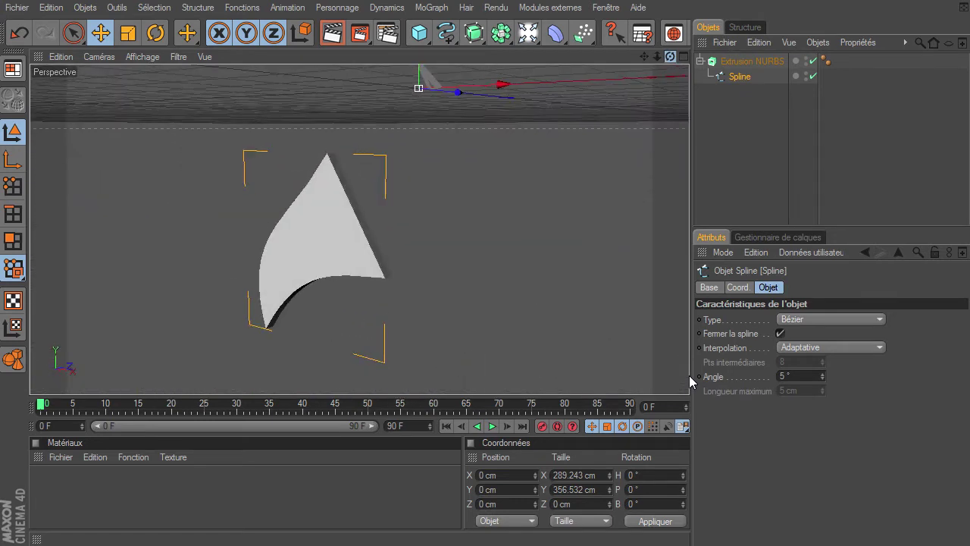
pyautogui.moveTo(690, 381); pyautogui.dragTo(670, 64)
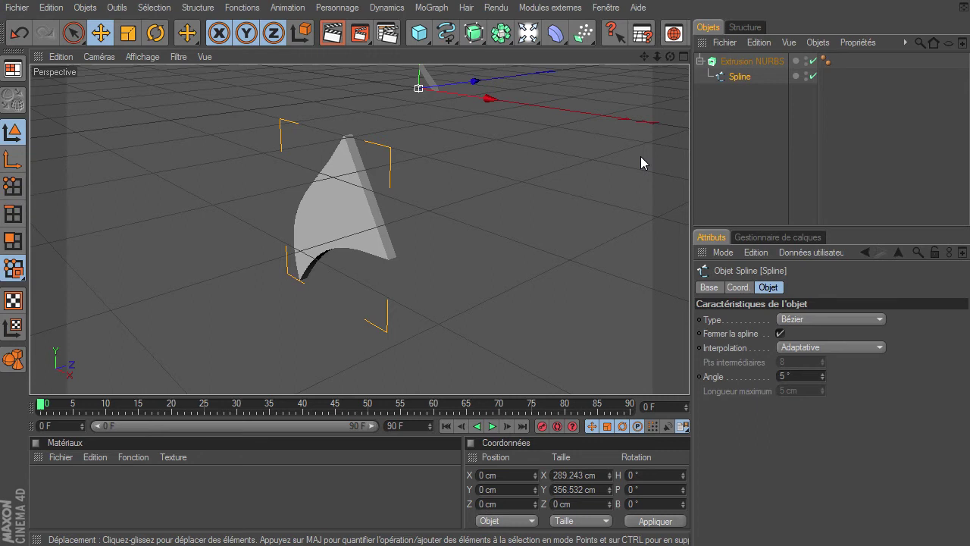
# Restore four views, zoom the Avant view out to the whole logo, and deselect the spline
pyautogui.click(683, 57)
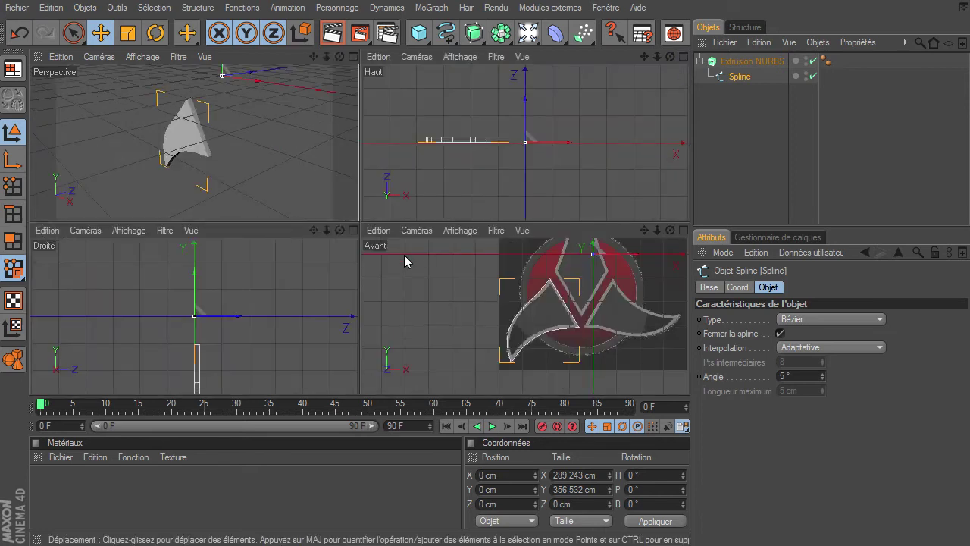
pyautogui.moveTo(657, 230); pyautogui.dragTo(626, 266)
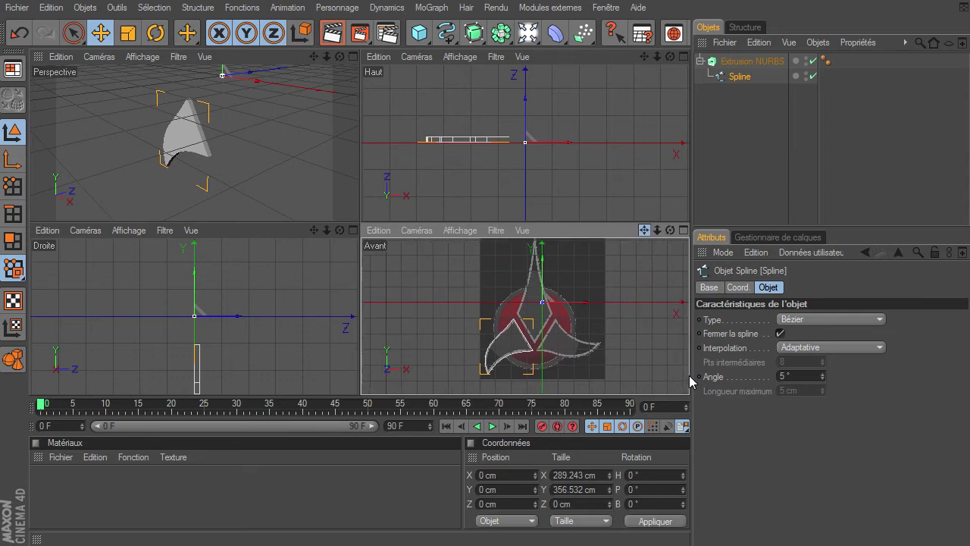
pyautogui.click(622, 277)
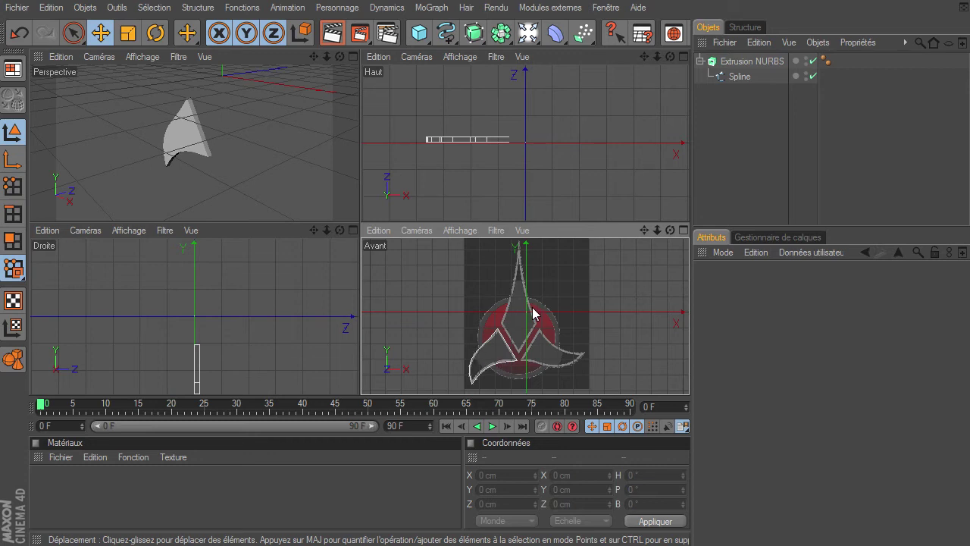
# Maximise the front (Avant) view and clear the logo image from its background settings
pyautogui.click(683, 230)
pyautogui.click(69, 58)
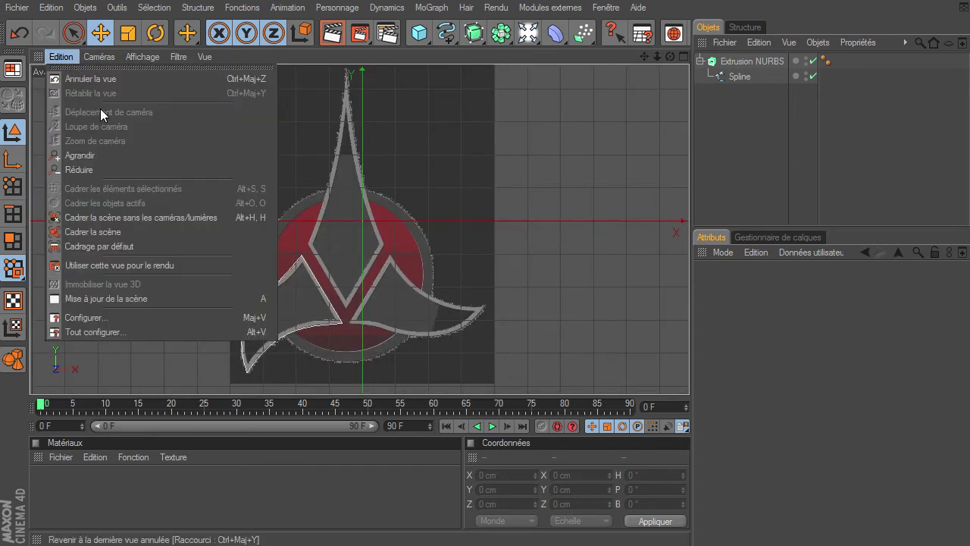
pyautogui.click(105, 321)
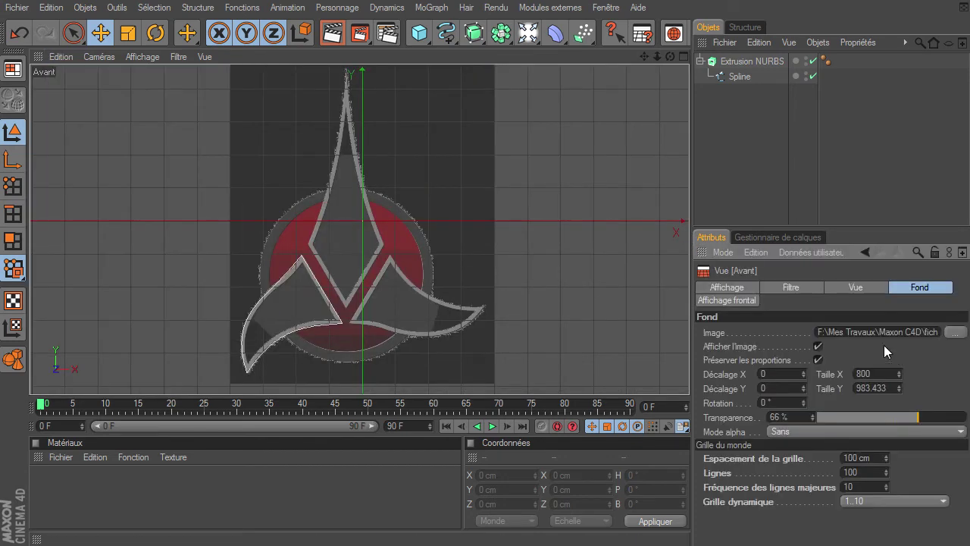
pyautogui.click(821, 334)
pyautogui.press('Delete')
pyautogui.press('Return')
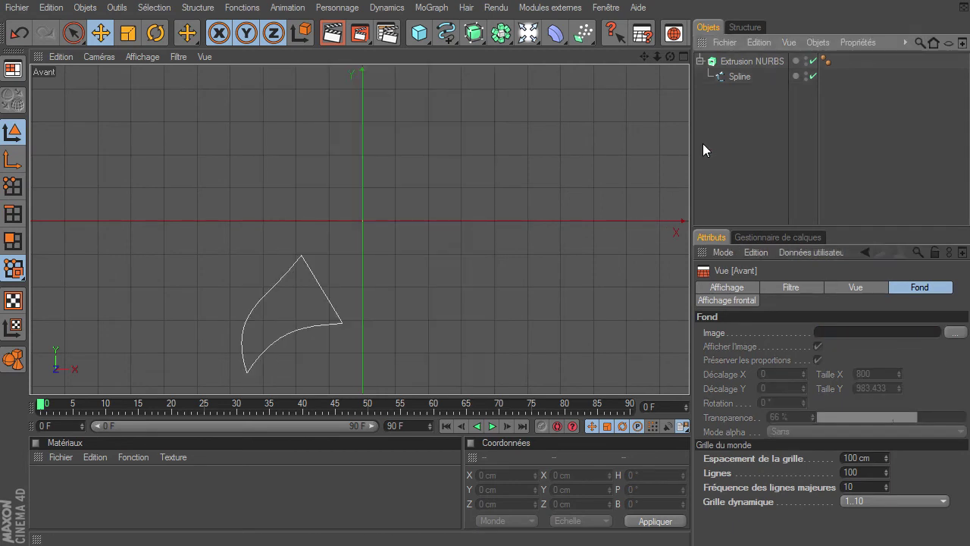
# Delete the freehand spline and the Extrusion NURBS with its spline
pyautogui.click(446, 33)
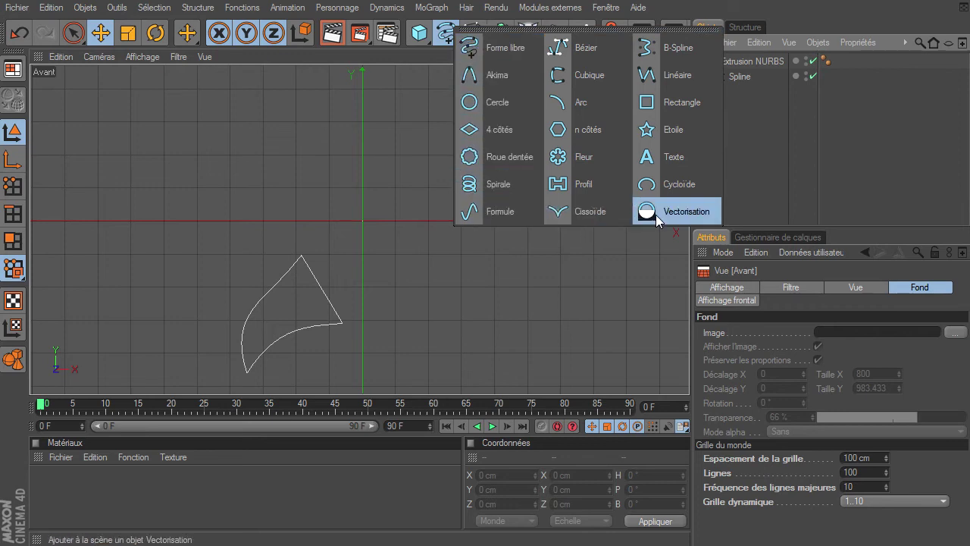
pyautogui.click(501, 50)
pyautogui.moveTo(88, 213)
pyautogui.mouseDown()
pyautogui.moveTo(204, 144)
pyautogui.moveTo(461, 151)
pyautogui.moveTo(598, 298)
pyautogui.mouseUp()
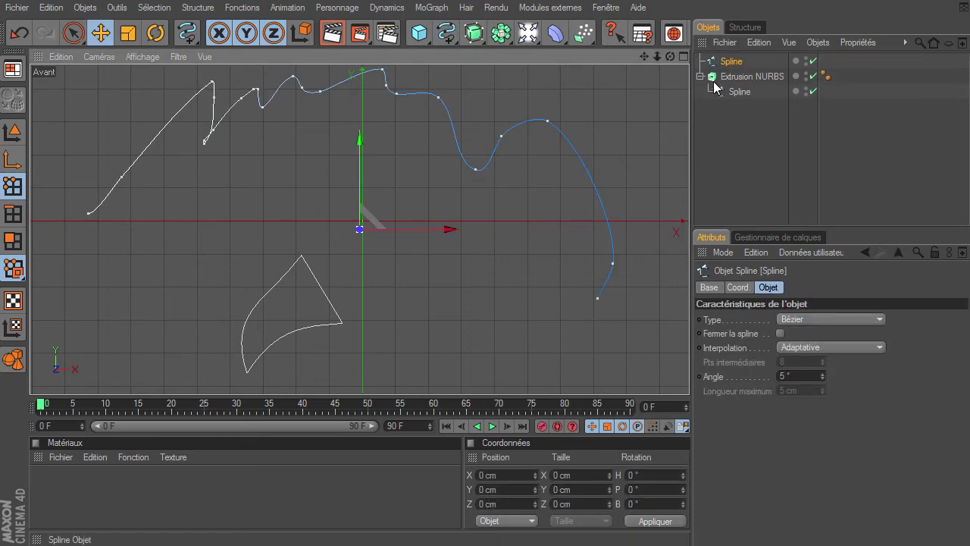
pyautogui.press('Delete')
pyautogui.click(736, 63)
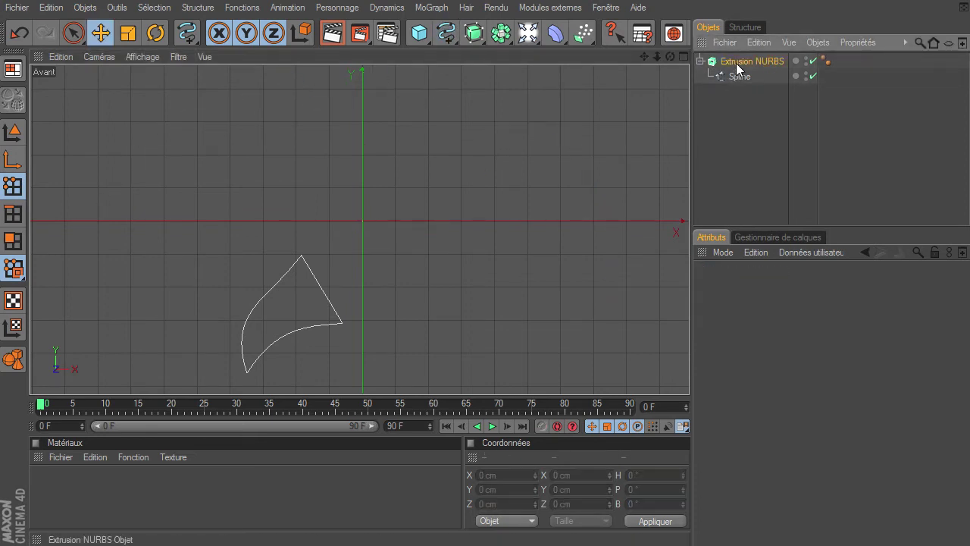
pyautogui.press('Delete')
pyautogui.click(451, 41)
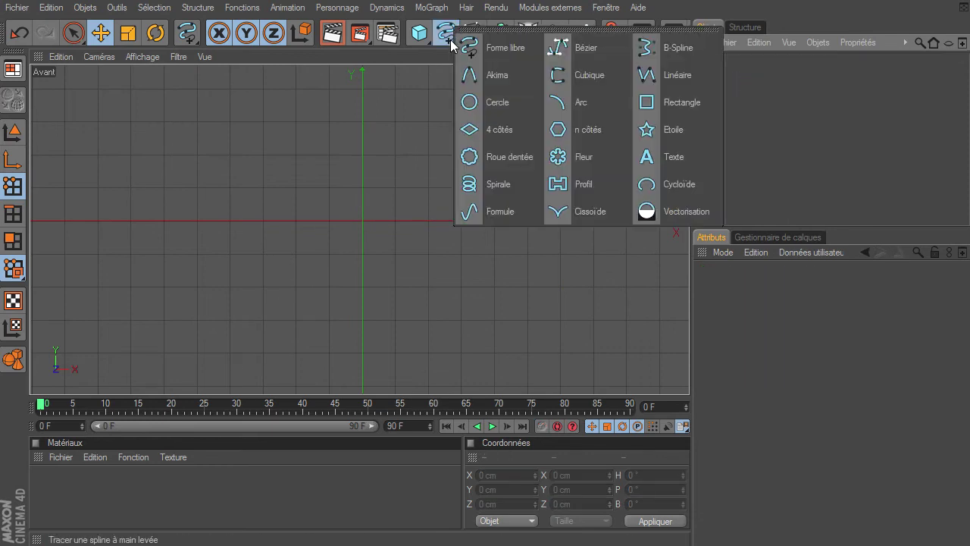
pyautogui.click(583, 53)
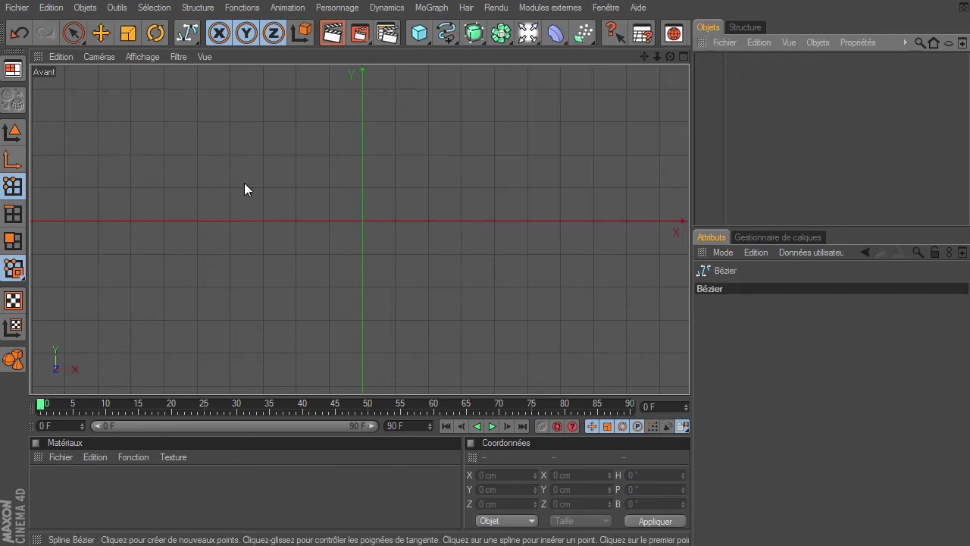
pyautogui.click(88, 180)
pyautogui.moveTo(345, 145); pyautogui.dragTo(372, 240)
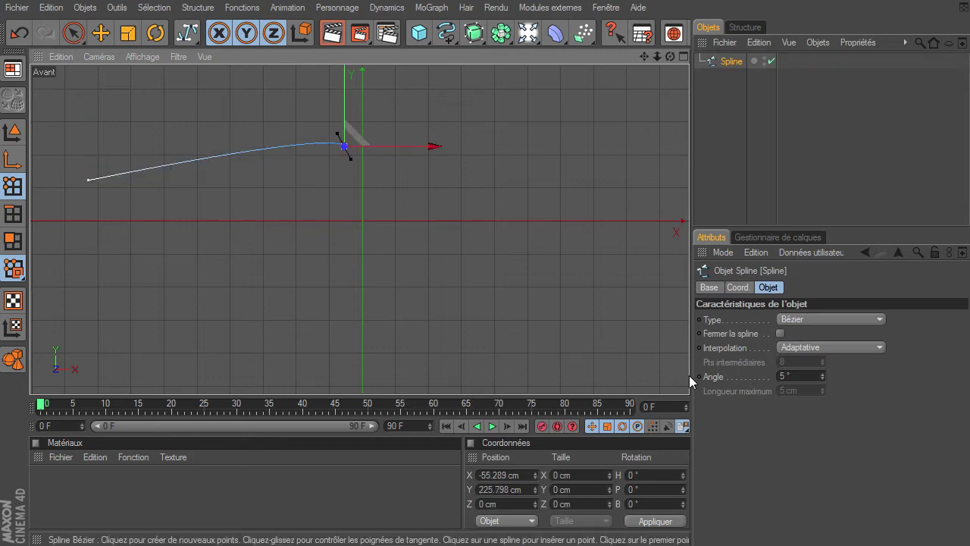
pyautogui.moveTo(247, 312); pyautogui.dragTo(353, 367)
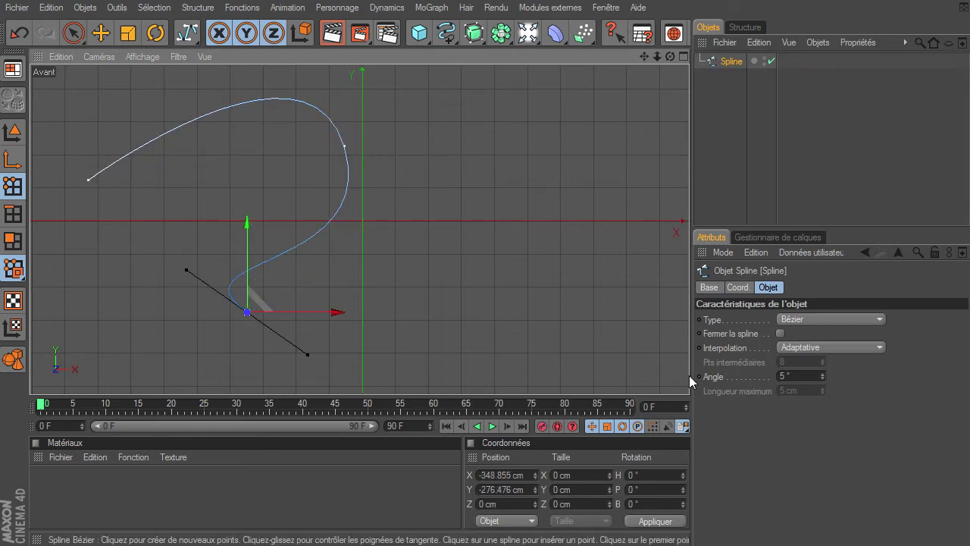
pyautogui.moveTo(475, 211); pyautogui.dragTo(504, 307)
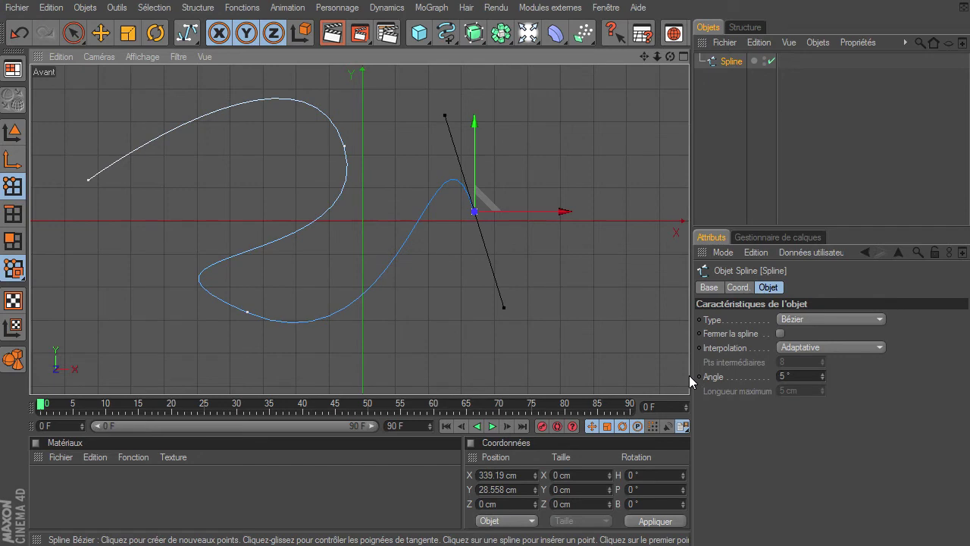
pyautogui.click(100, 32)
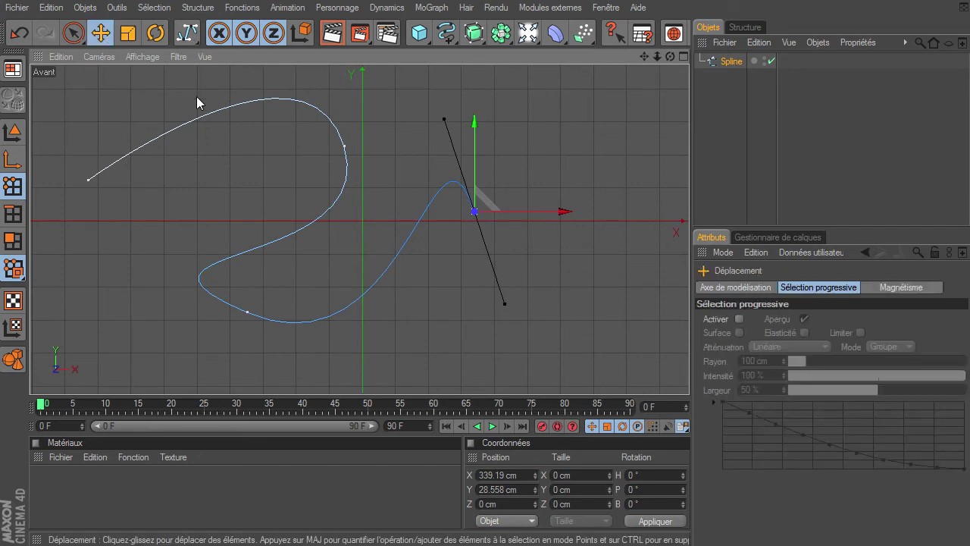
pyautogui.moveTo(444, 120); pyautogui.dragTo(442, 132)
pyautogui.moveTo(503, 301)
pyautogui.mouseDown()
pyautogui.moveTo(689, 376)
pyautogui.moveTo(679, 396)
pyautogui.mouseUp()
pyautogui.click(732, 61)
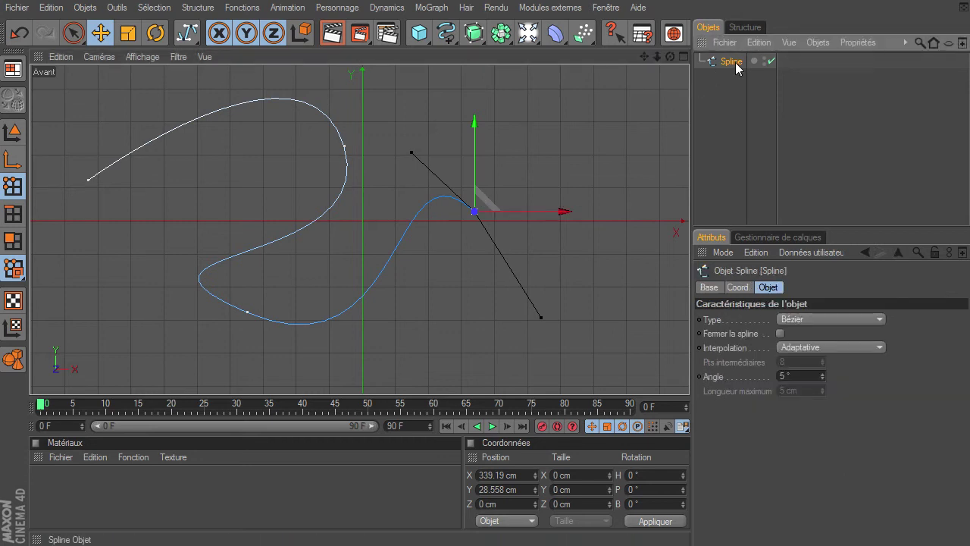
pyautogui.press('Delete')
pyautogui.moveTo(446, 32); pyautogui.dragTo(626, 70)
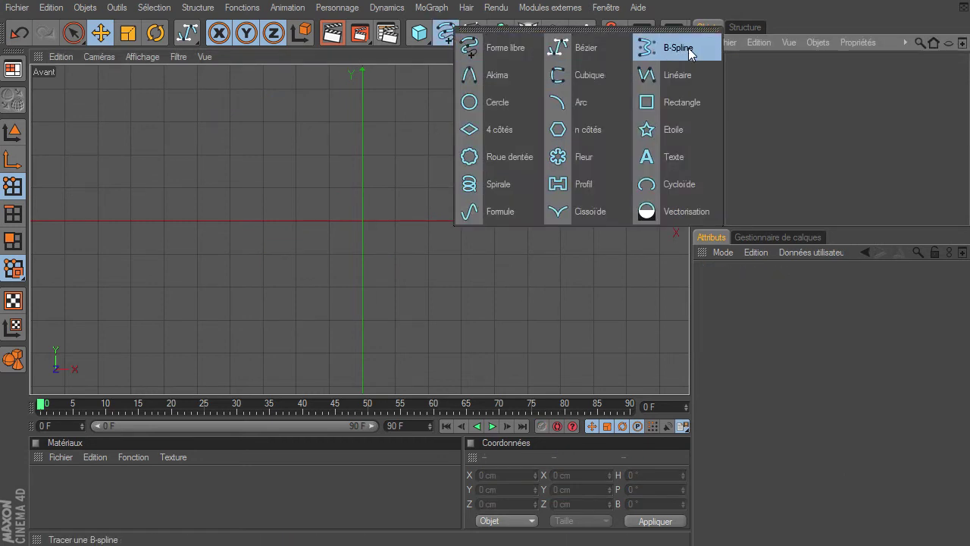
pyautogui.click(689, 49)
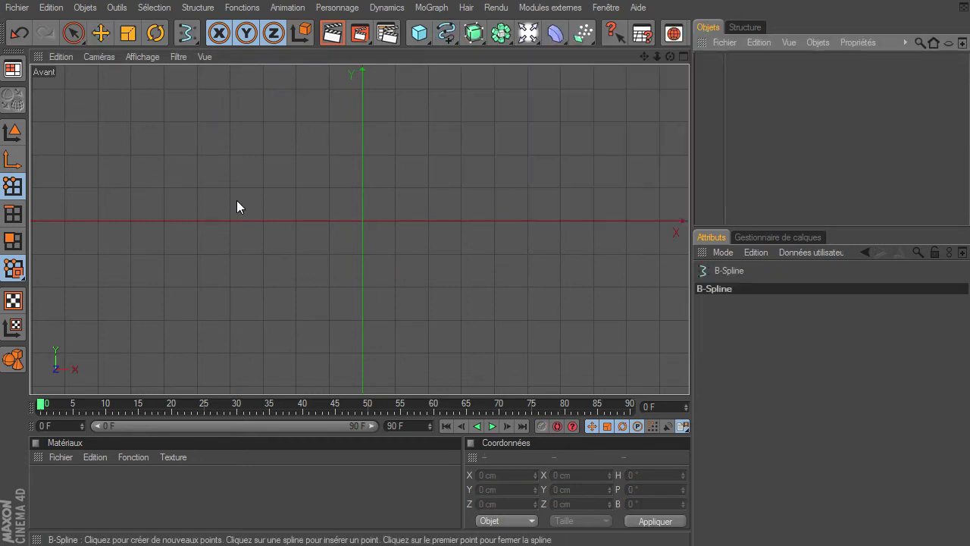
pyautogui.click(87, 148)
pyautogui.click(304, 106)
pyautogui.click(288, 273)
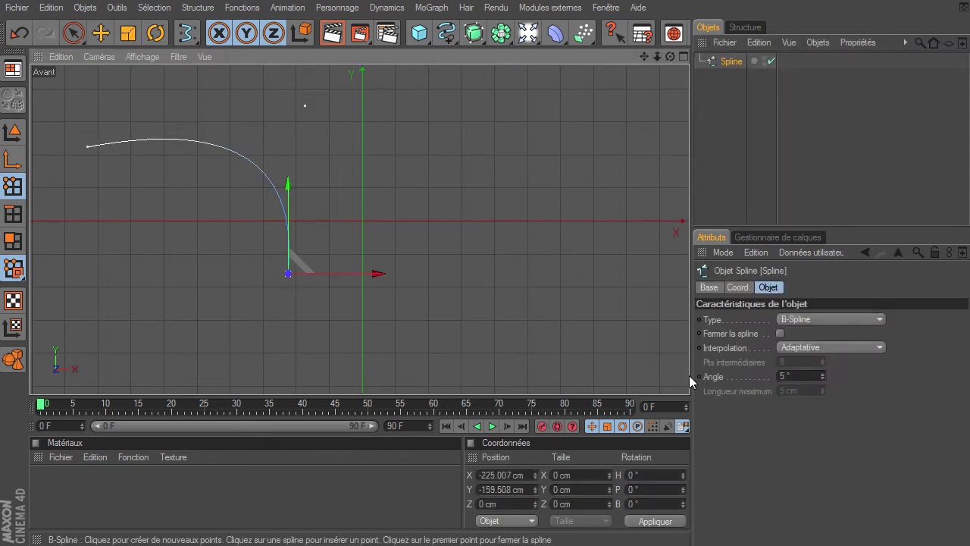
pyautogui.click(520, 205)
pyautogui.click(518, 328)
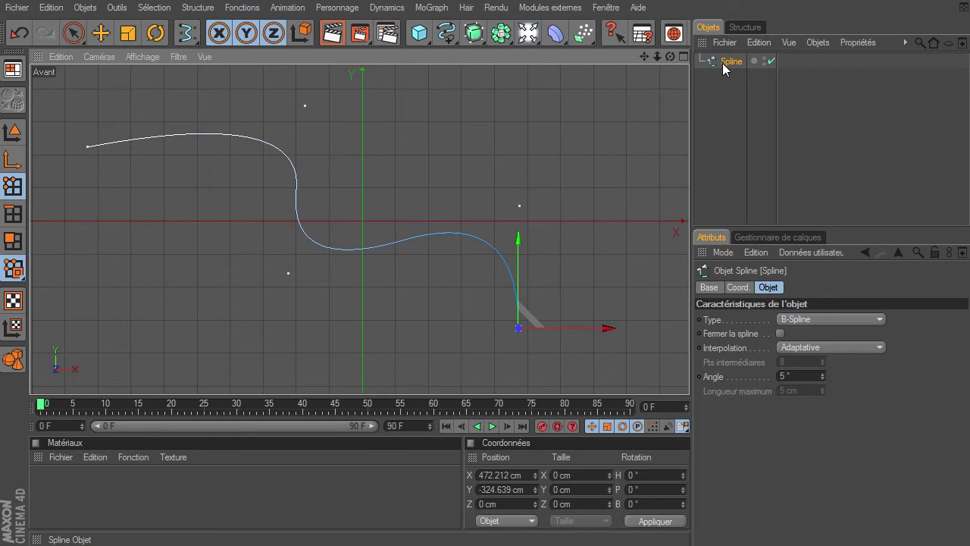
pyautogui.press('Delete')
pyautogui.moveTo(447, 33); pyautogui.dragTo(472, 87)
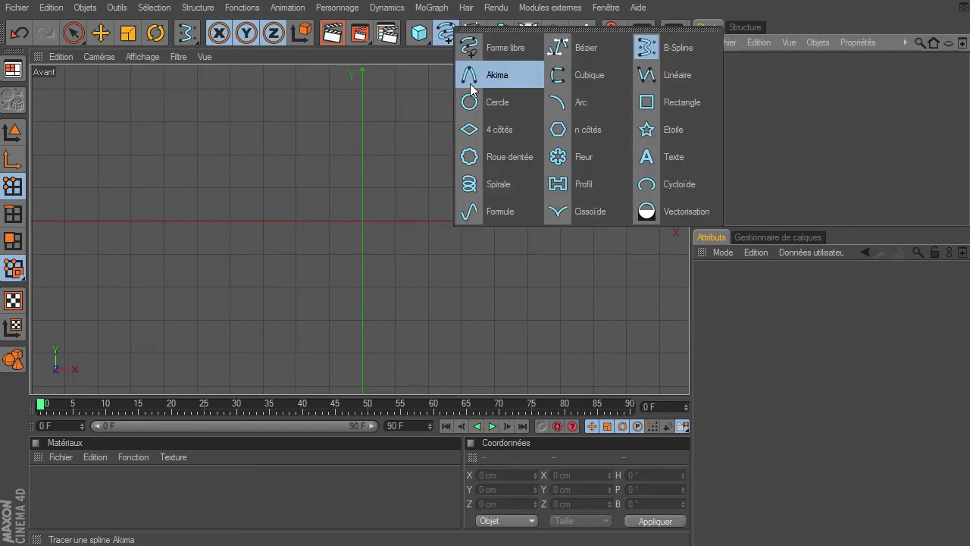
pyautogui.click(471, 84)
pyautogui.click(99, 339)
pyautogui.click(309, 133)
pyautogui.click(429, 301)
pyautogui.click(321, 341)
pyautogui.click(473, 350)
pyautogui.click(720, 61)
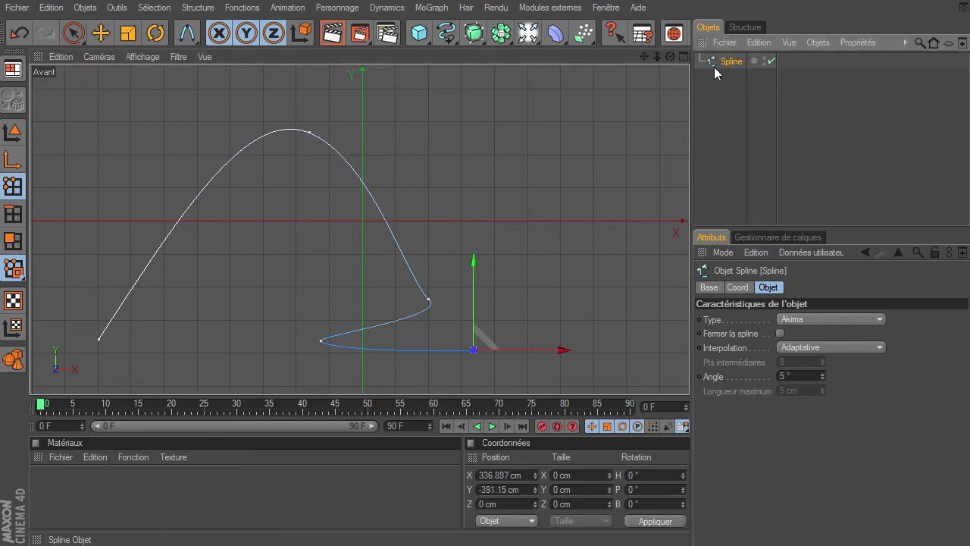
pyautogui.press('Delete')
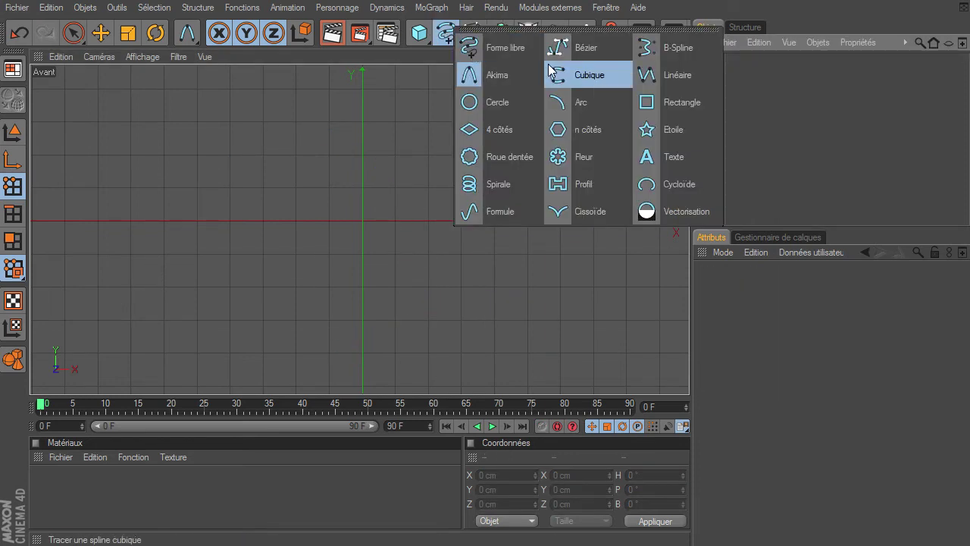
pyautogui.moveTo(445, 36); pyautogui.dragTo(506, 71)
pyautogui.click(485, 135)
pyautogui.click(252, 110)
pyautogui.click(181, 242)
pyautogui.click(225, 311)
pyautogui.click(359, 332)
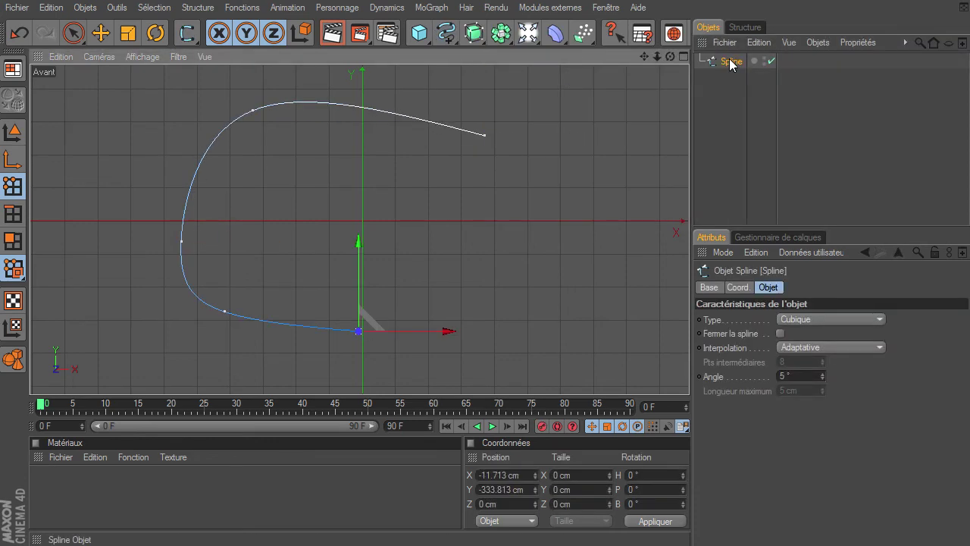
pyautogui.press('Delete')
# Draw a six-point open linear spline in the front view
pyautogui.moveTo(450, 38); pyautogui.dragTo(668, 77)
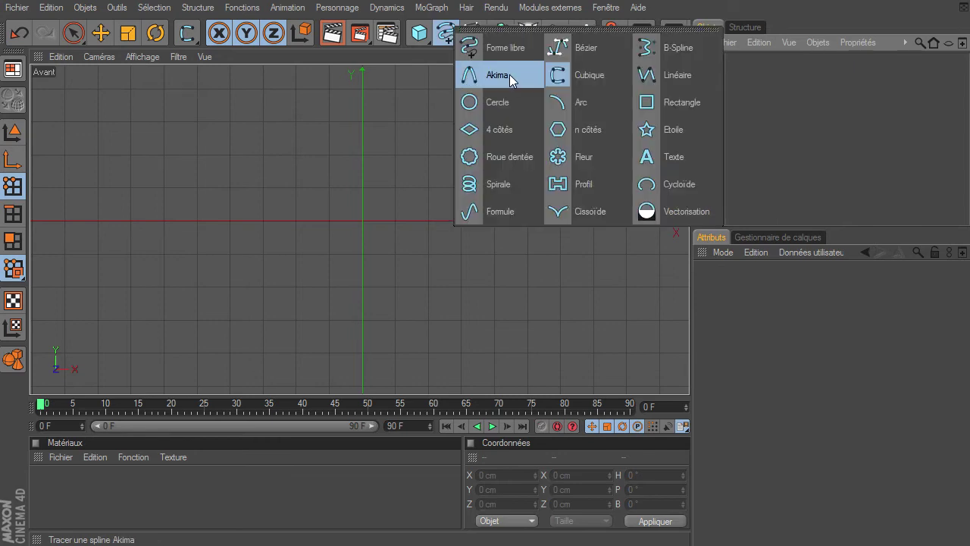
pyautogui.click(87, 247)
pyautogui.click(195, 138)
pyautogui.click(405, 101)
pyautogui.click(442, 223)
pyautogui.click(340, 308)
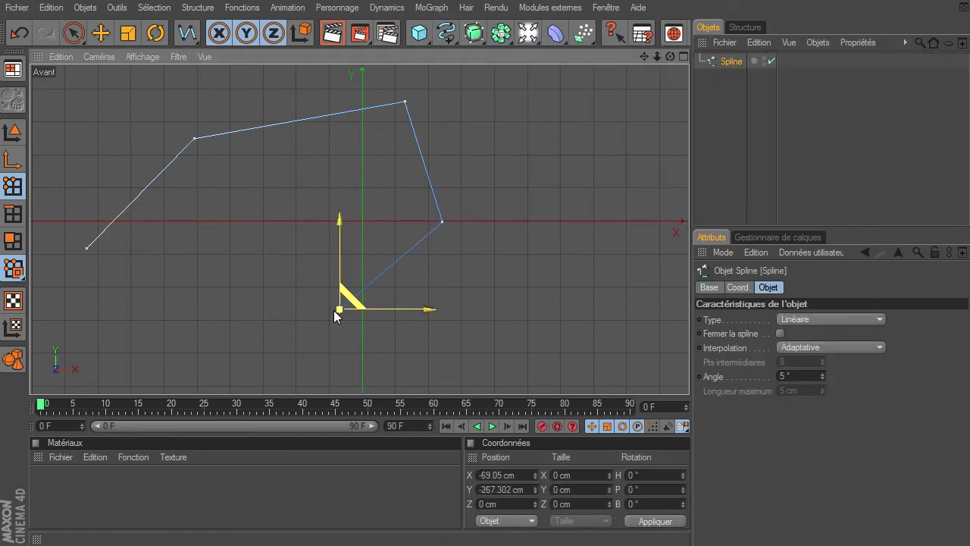
pyautogui.click(238, 332)
pyautogui.click(73, 33)
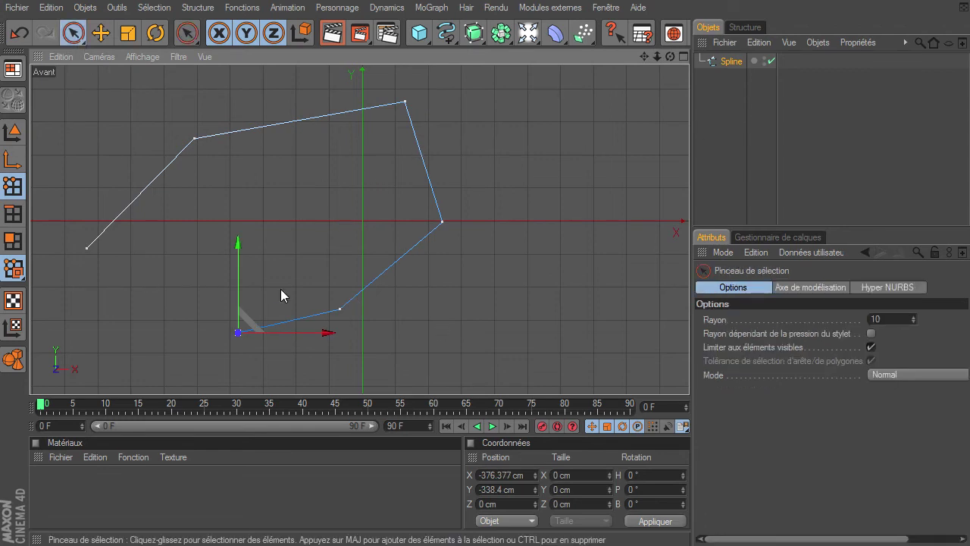
# Cycle the spline Type through Cubique, Akima and B-Spline to Bézier, then delete the spline
pyautogui.click(731, 63)
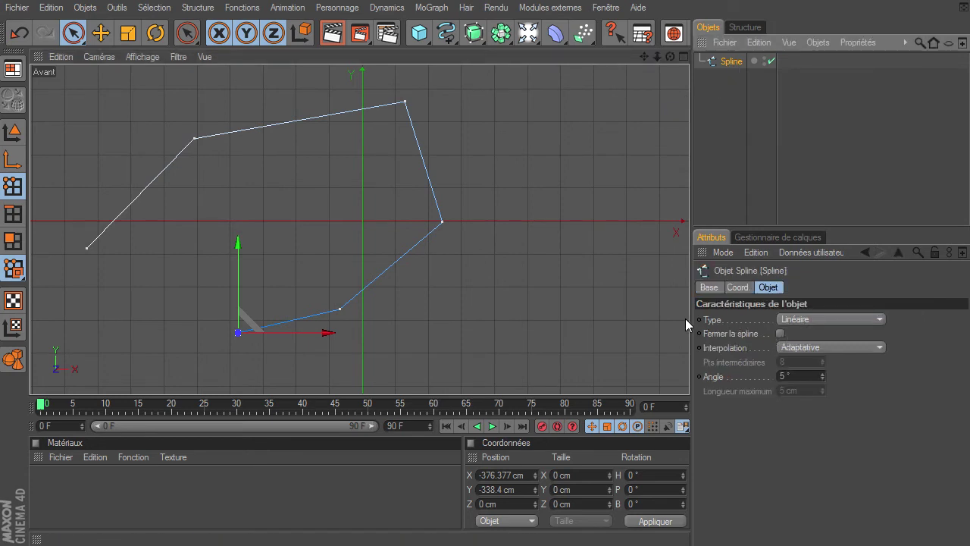
pyautogui.click(844, 317)
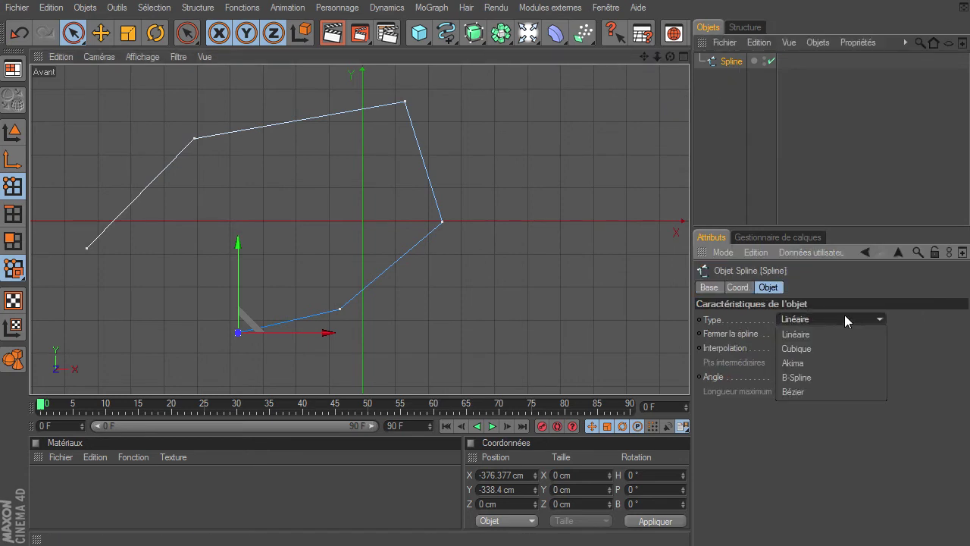
pyautogui.click(807, 346)
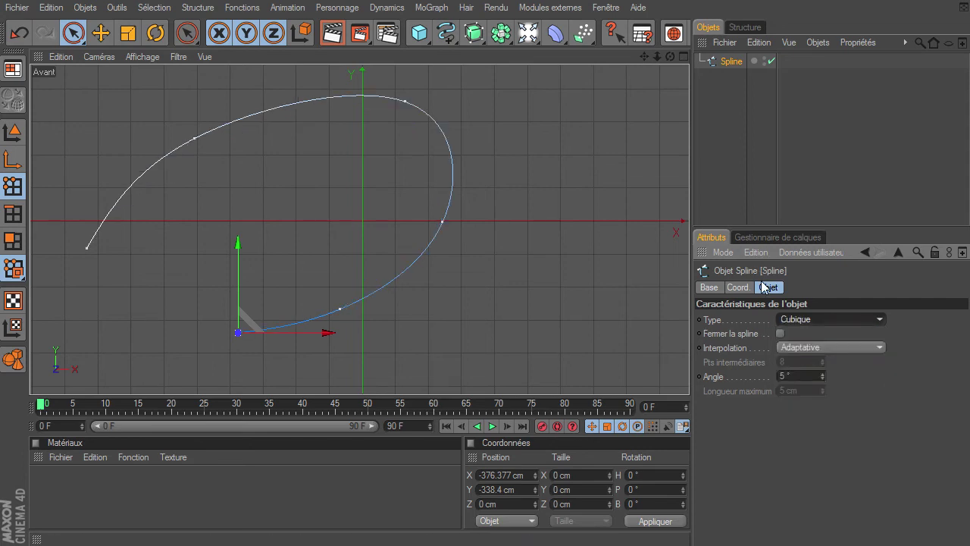
pyautogui.click(805, 322)
pyautogui.click(793, 365)
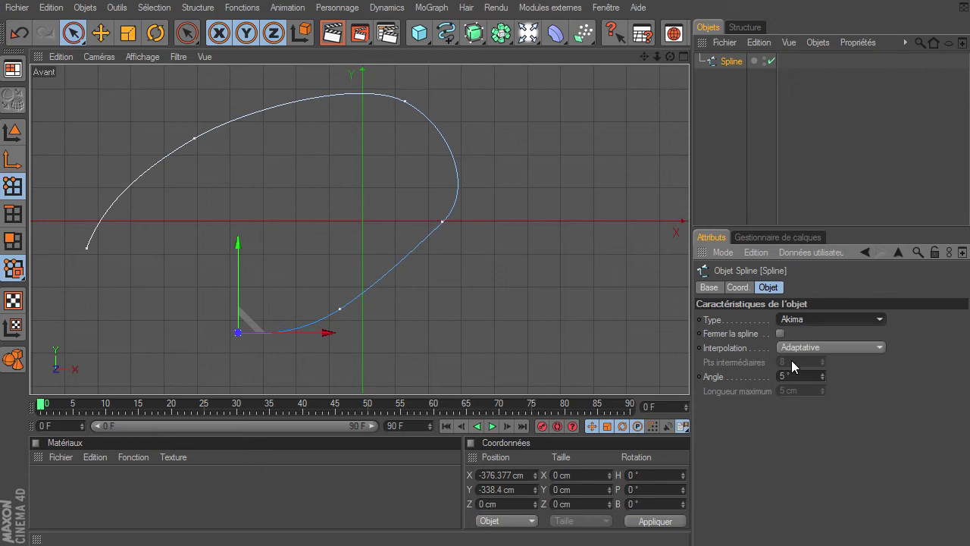
pyautogui.click(844, 318)
pyautogui.click(811, 377)
pyautogui.click(840, 317)
pyautogui.click(817, 391)
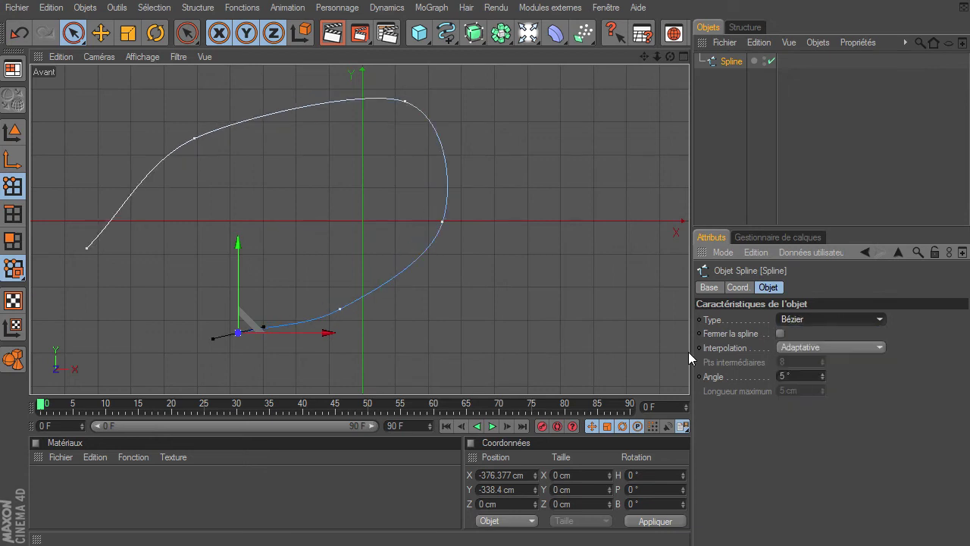
pyautogui.click(731, 64)
pyautogui.press('Delete')
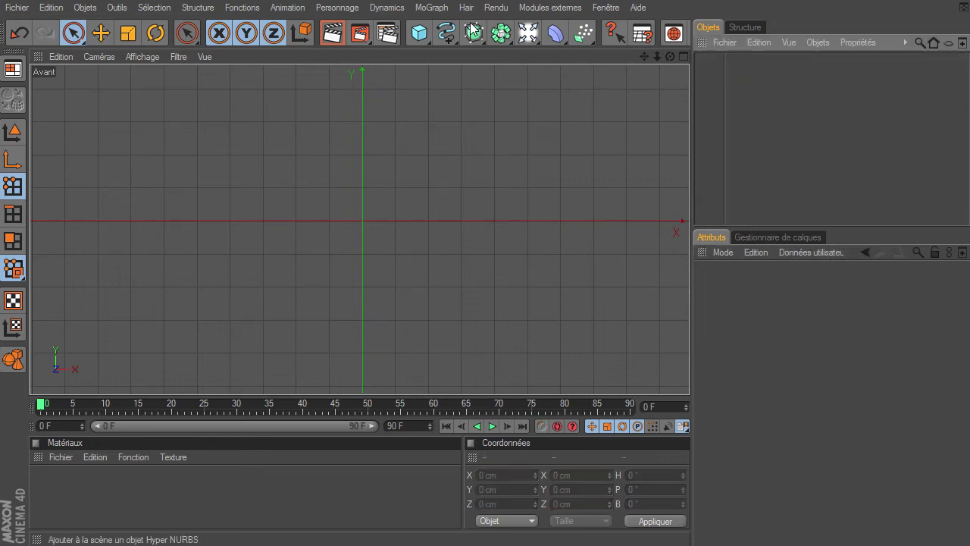
# Add a circle and a rectangle spline, shifting the rectangle up and right to overlap
pyautogui.moveTo(447, 33); pyautogui.dragTo(469, 52)
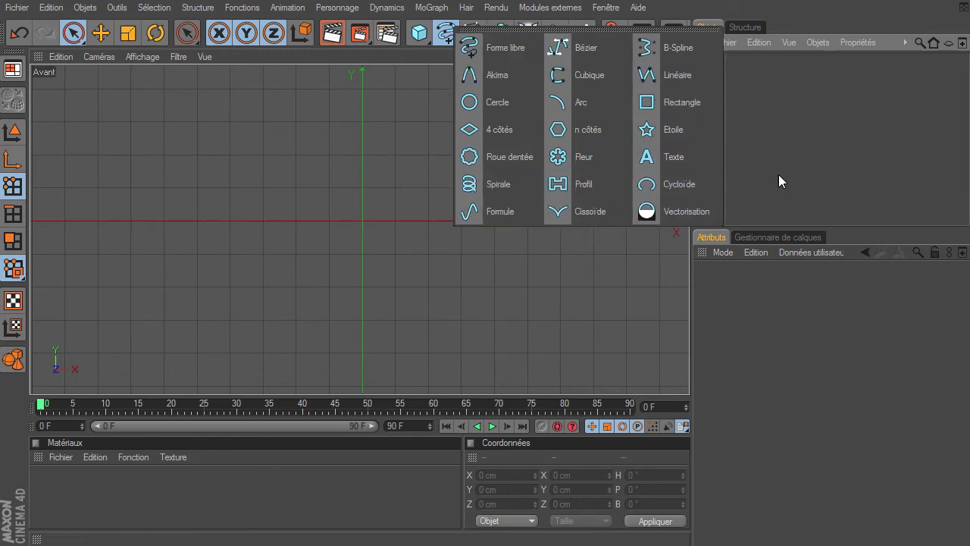
pyautogui.click(775, 250)
pyautogui.click(440, 7)
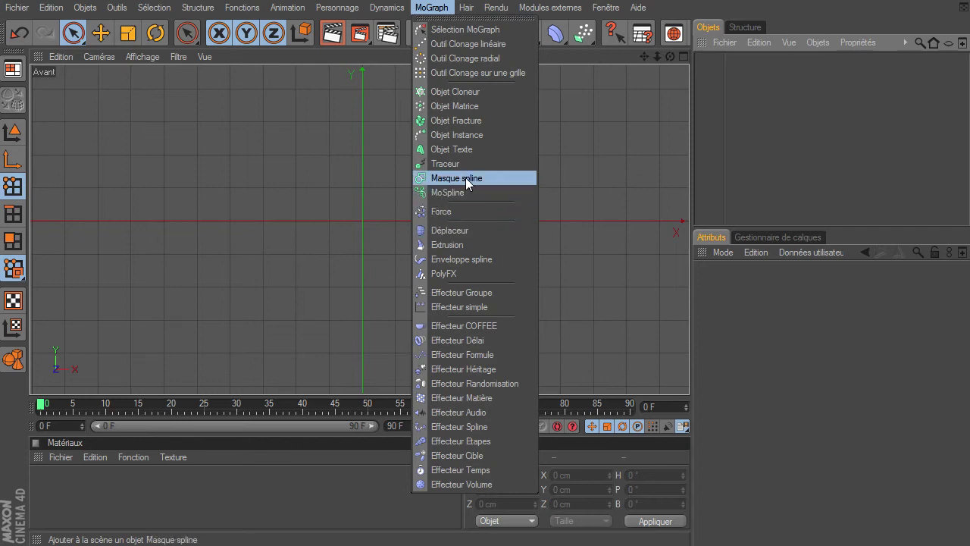
pyautogui.click(779, 343)
pyautogui.click(446, 32)
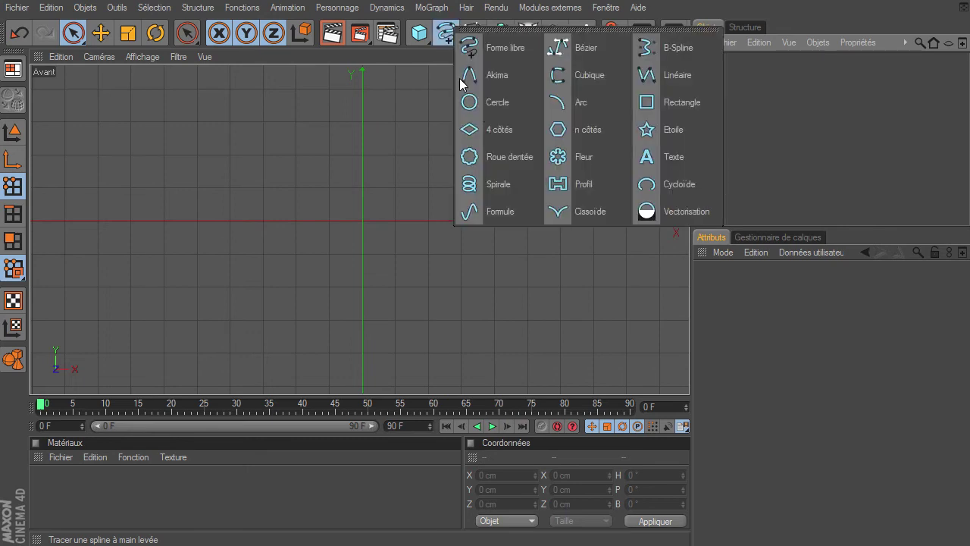
pyautogui.click(479, 100)
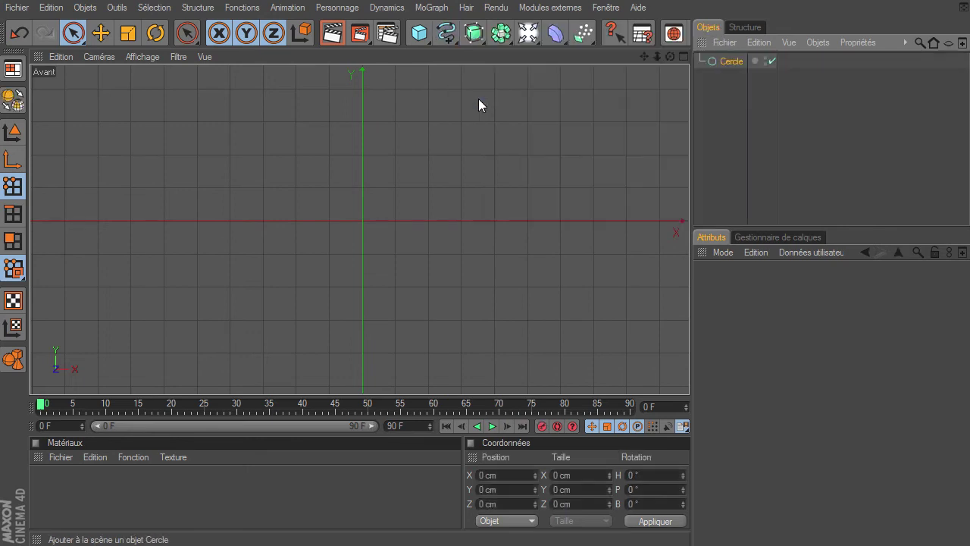
pyautogui.click(446, 33)
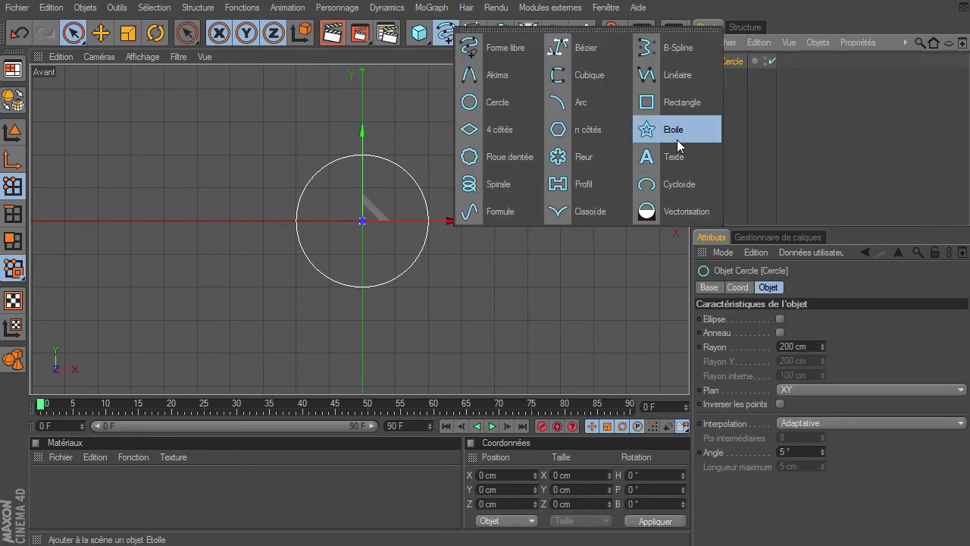
pyautogui.click(665, 103)
pyautogui.moveTo(442, 222); pyautogui.dragTo(536, 221)
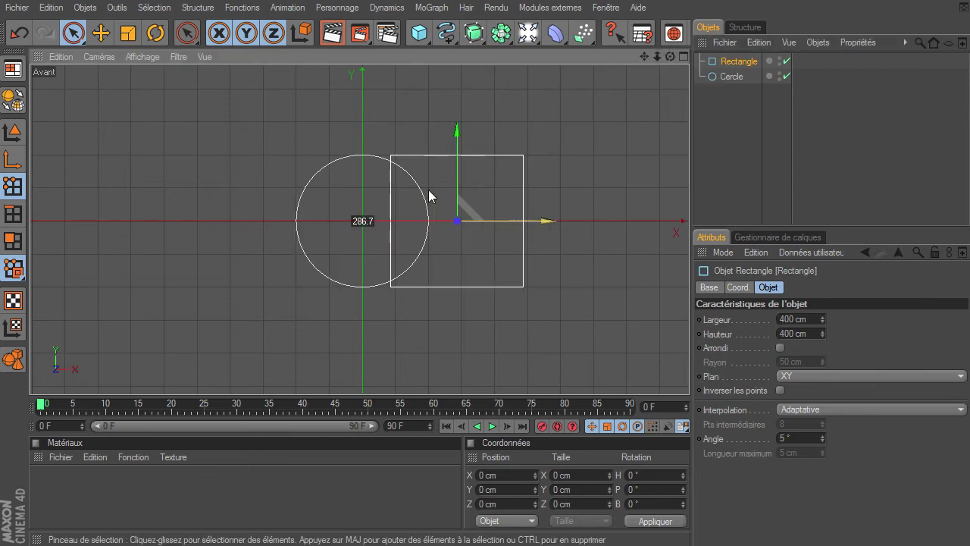
pyautogui.moveTo(456, 146); pyautogui.dragTo(456, 78)
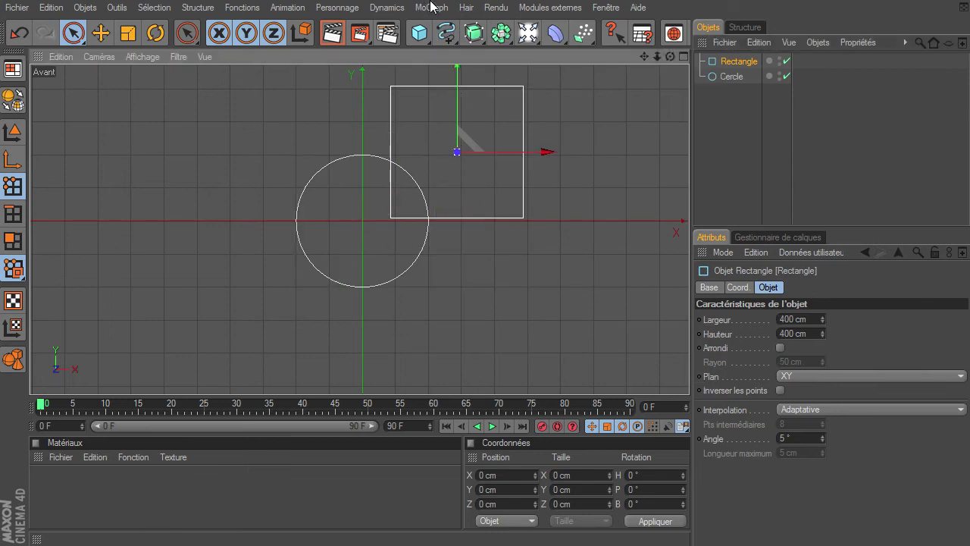
# Add a MoGraph Masque spline and put the circle and rectangle under it
pyautogui.click(431, 9)
pyautogui.click(466, 177)
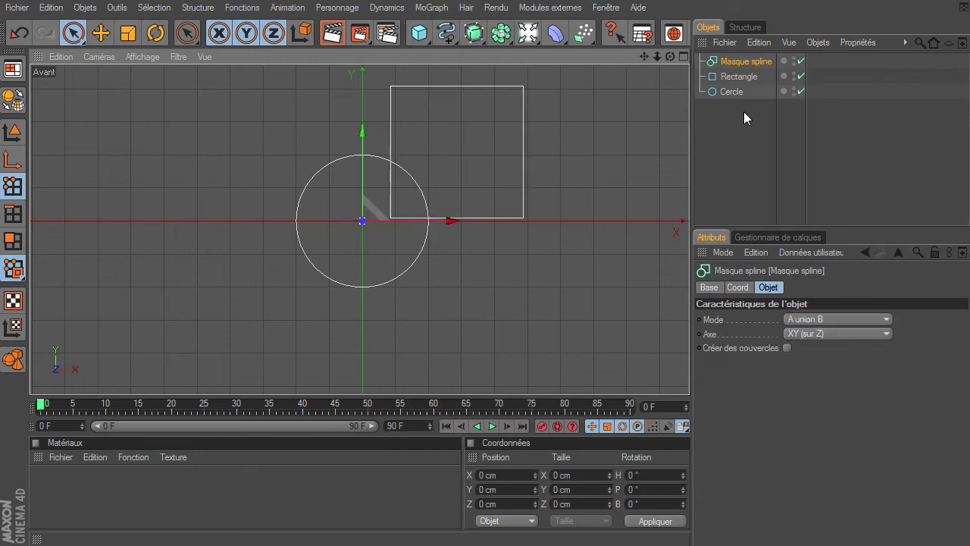
pyautogui.moveTo(723, 113); pyautogui.dragTo(747, 63)
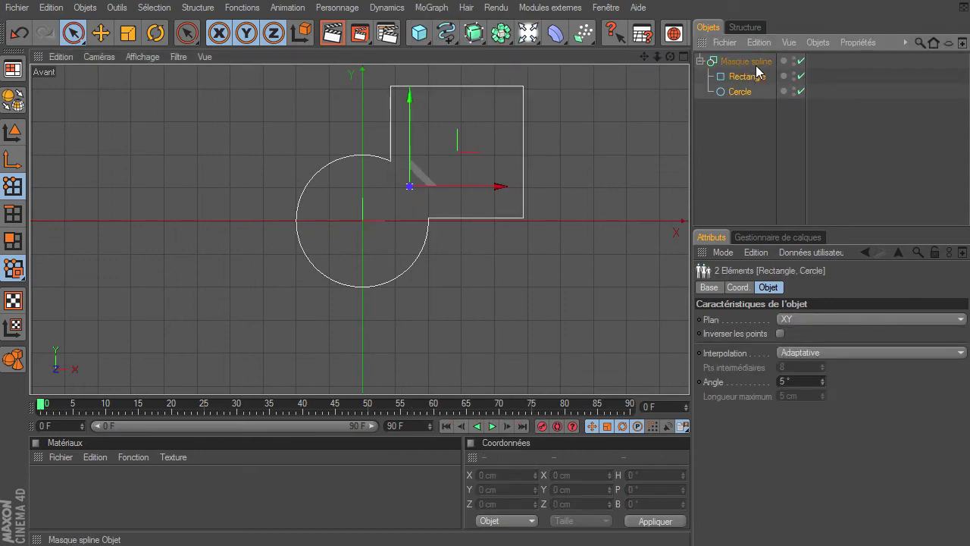
# Lower the rectangle slightly and set the Spline Mask mode to A moins B
pyautogui.click(714, 64)
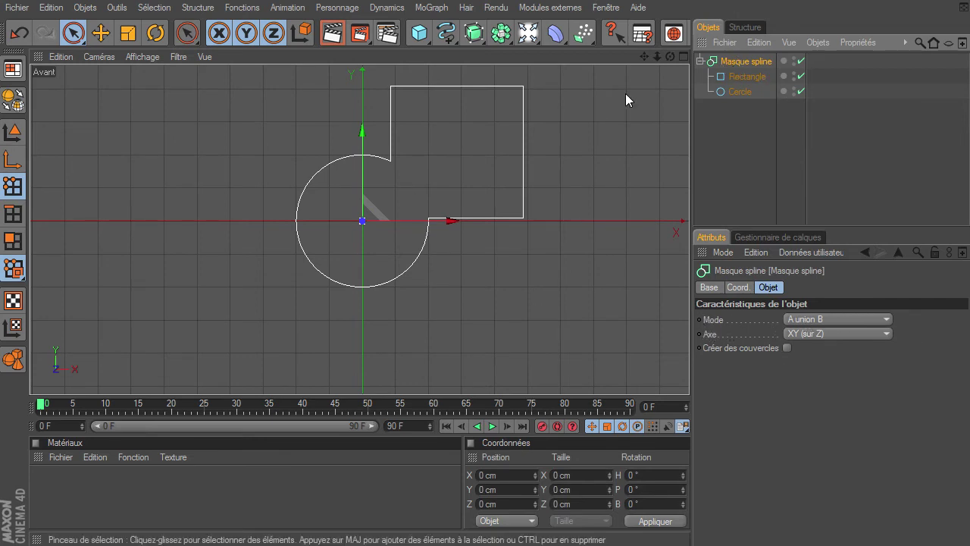
pyautogui.click(747, 77)
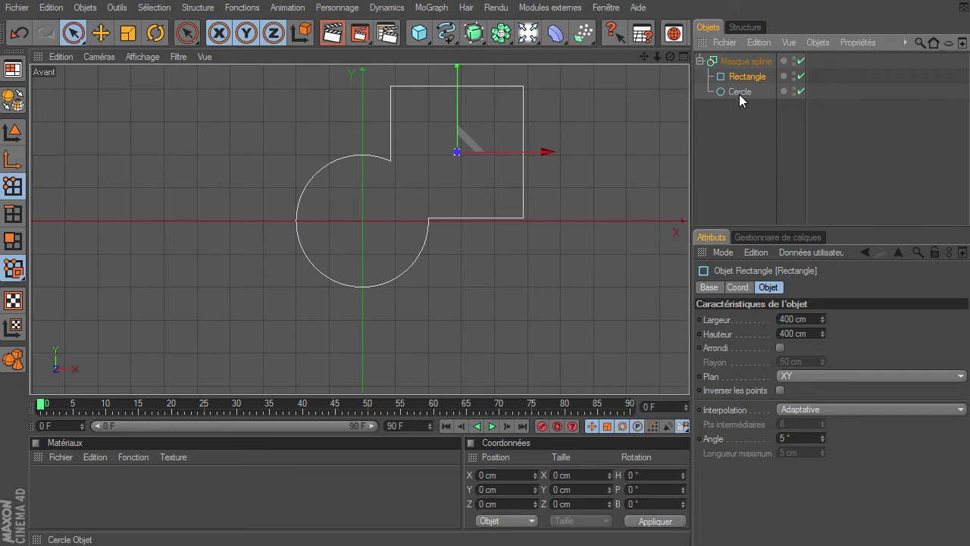
pyautogui.click(739, 92)
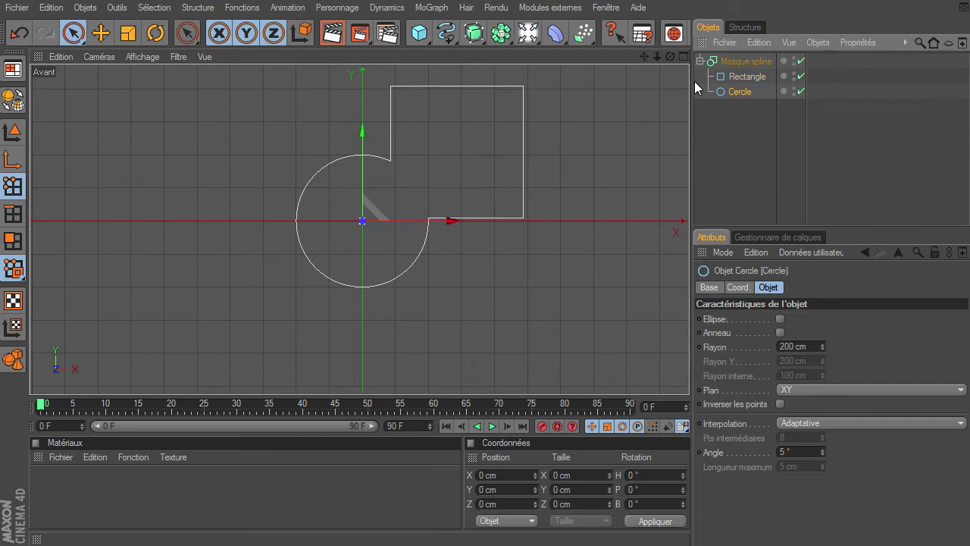
pyautogui.click(729, 63)
pyautogui.click(729, 78)
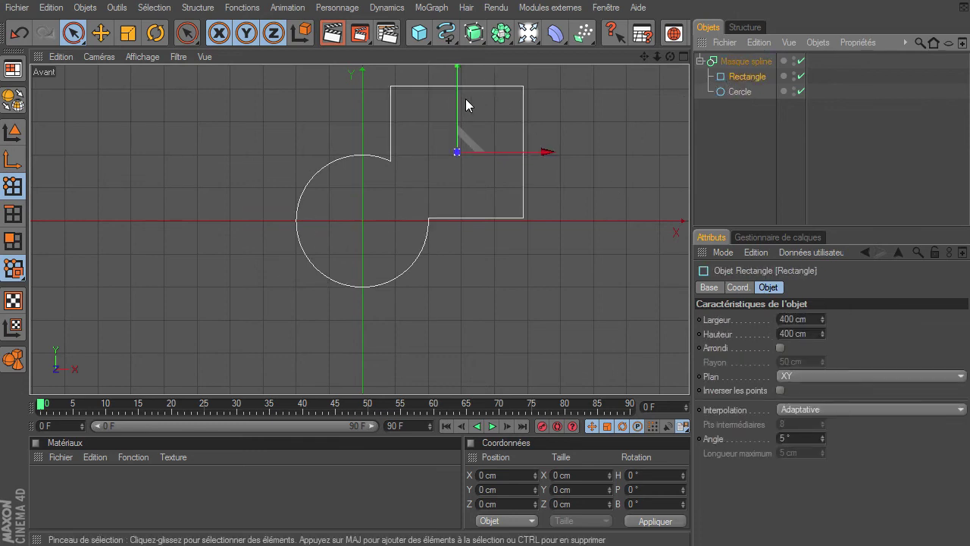
pyautogui.moveTo(459, 100); pyautogui.dragTo(452, 102)
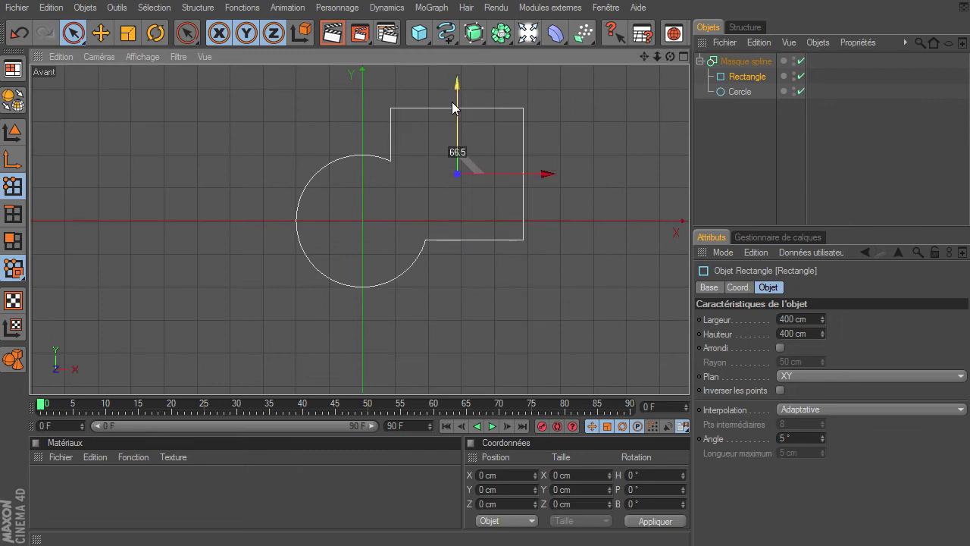
pyautogui.click(746, 61)
pyautogui.click(820, 320)
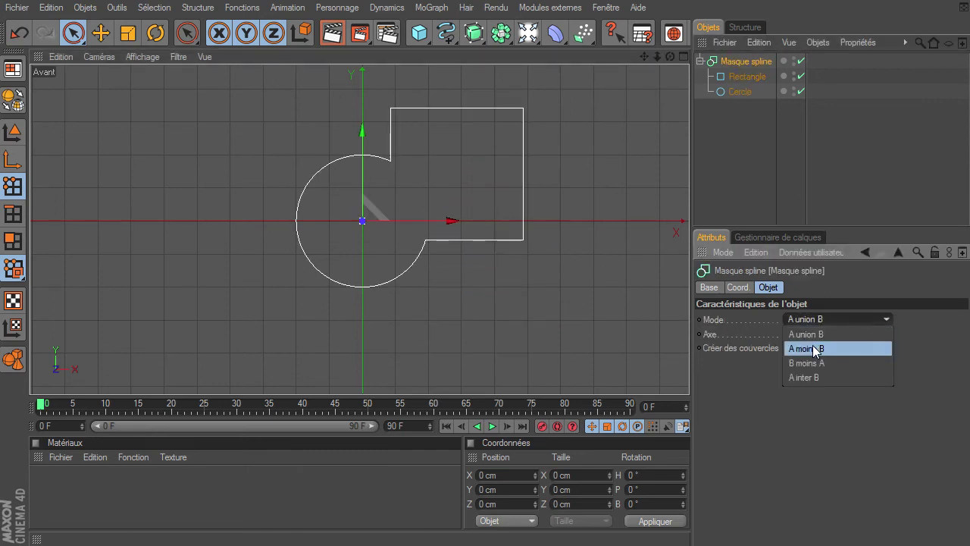
pyautogui.click(815, 350)
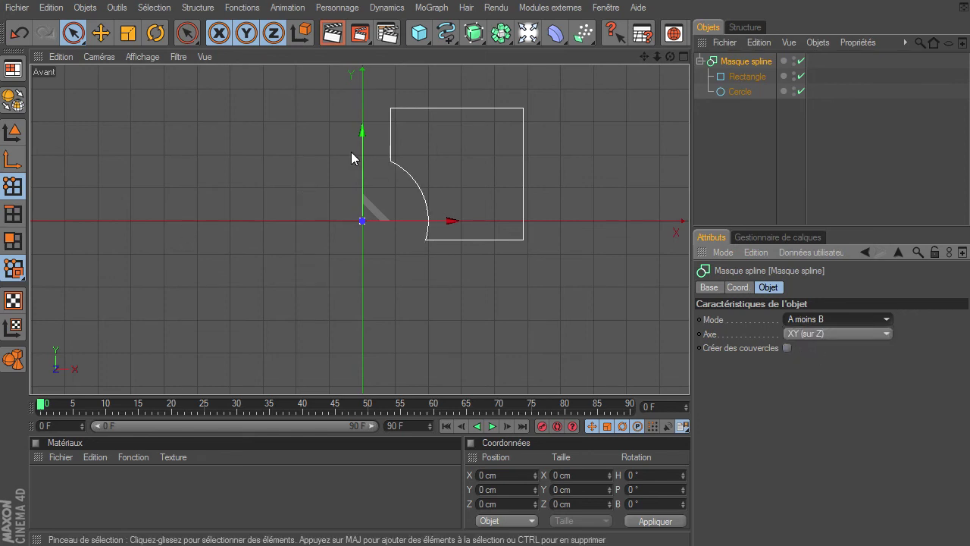
# Switch the Spline Mask mode to A inter B to keep only the overlap
pyautogui.click(740, 92)
pyautogui.click(743, 78)
pyautogui.click(747, 62)
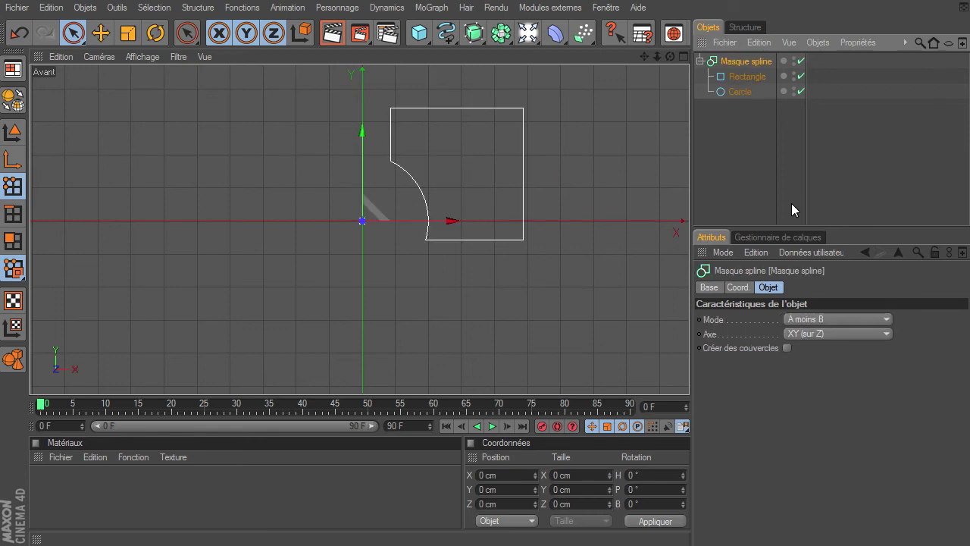
pyautogui.click(808, 319)
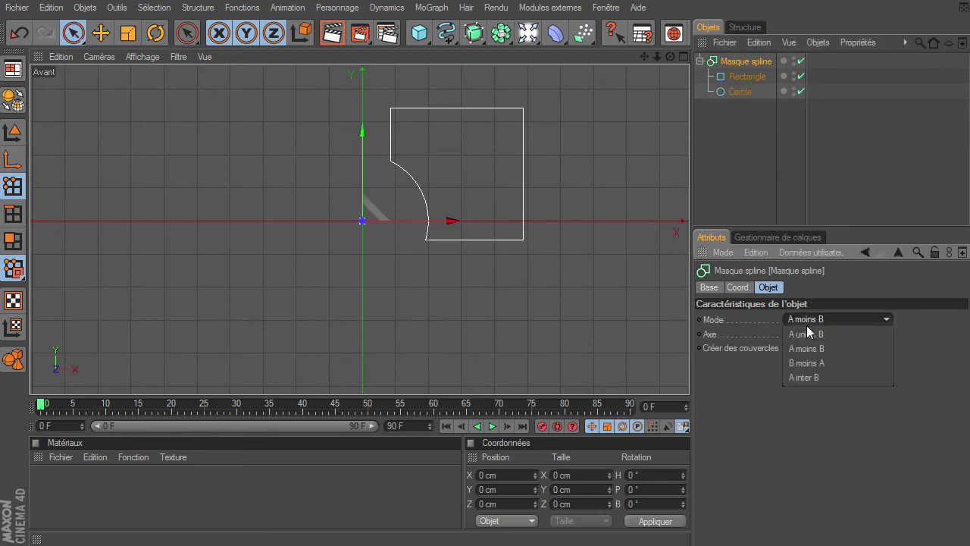
pyautogui.click(817, 376)
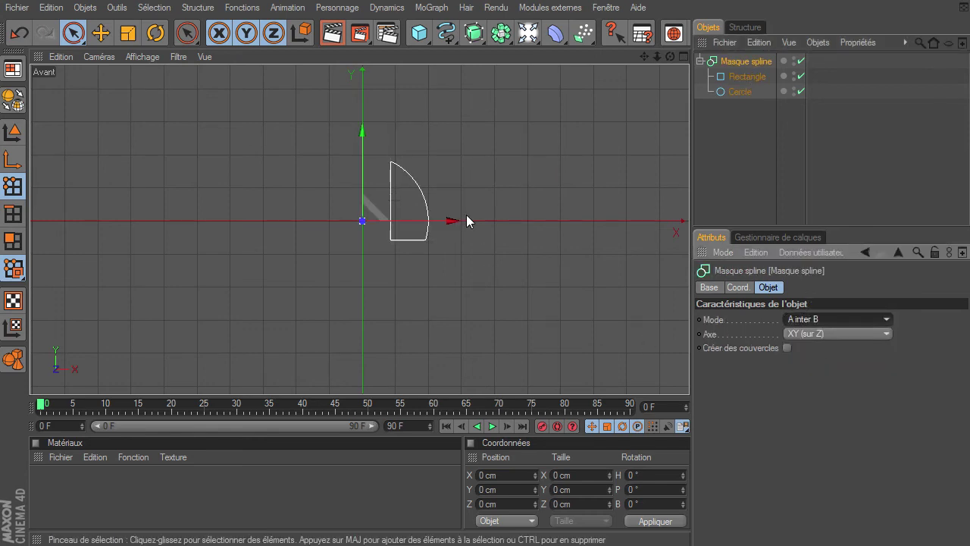
# Slide the rectangle along X, disable the mask, then delete all three objects
pyautogui.click(752, 76)
pyautogui.moveTo(497, 178)
pyautogui.mouseDown()
pyautogui.moveTo(691, 381)
pyautogui.moveTo(511, 180)
pyautogui.mouseUp()
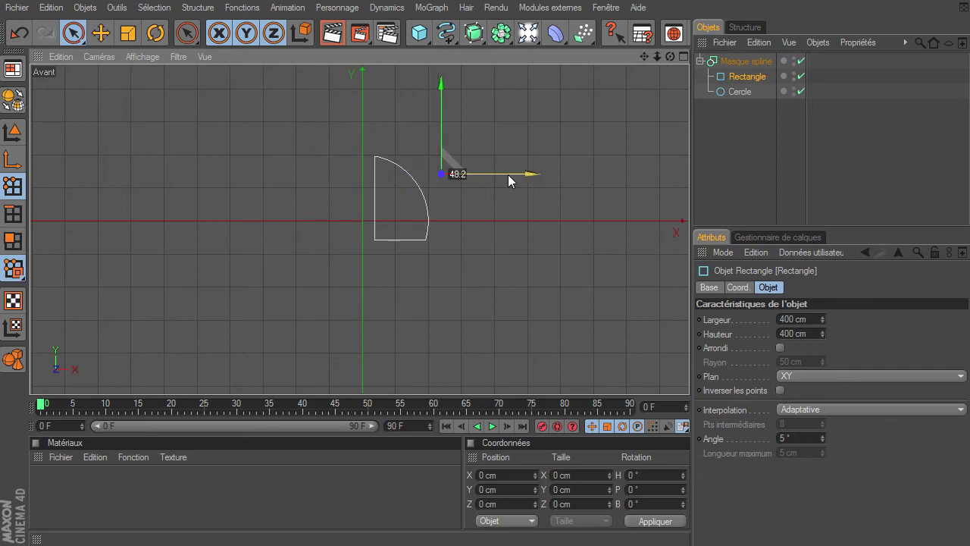
pyautogui.click(799, 62)
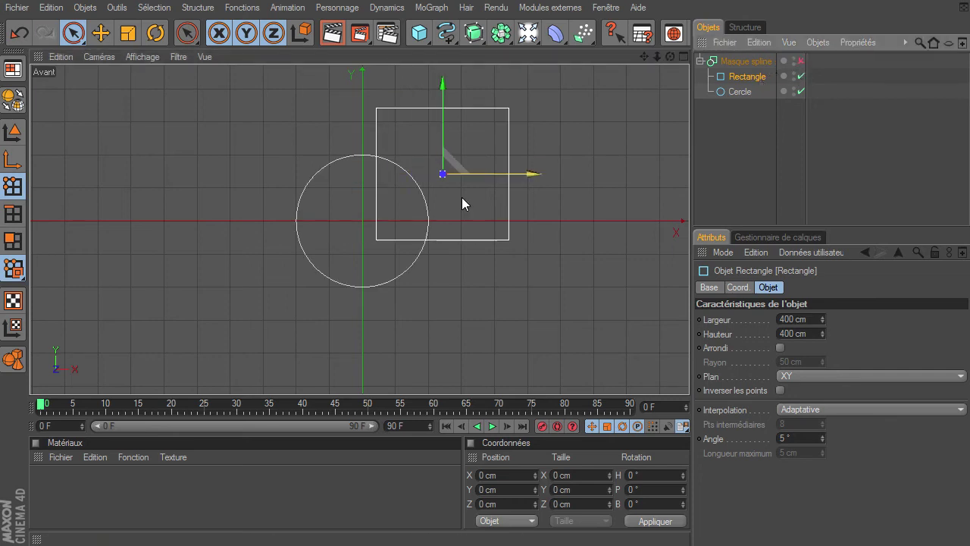
pyautogui.moveTo(735, 124); pyautogui.dragTo(773, 58)
pyautogui.press('Delete')
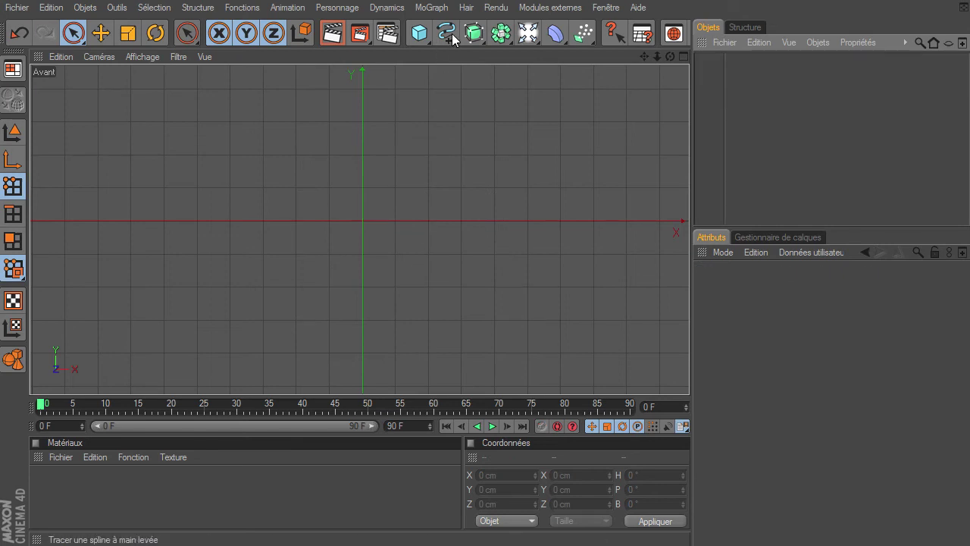
# Draw a six-point linear spline across the front view
pyautogui.click(453, 38)
pyautogui.click(667, 74)
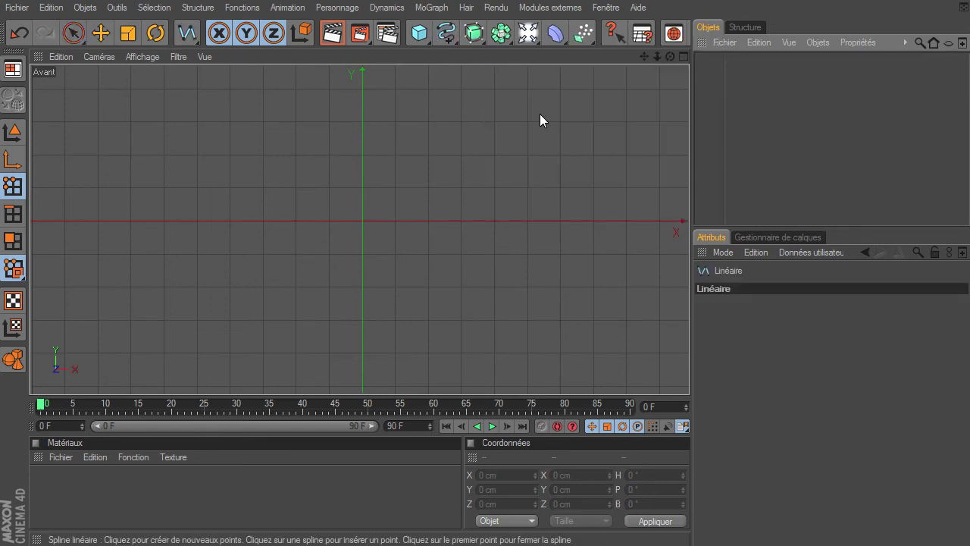
pyautogui.click(119, 310)
pyautogui.click(206, 187)
pyautogui.click(424, 142)
pyautogui.click(559, 265)
pyautogui.click(377, 359)
pyautogui.click(143, 337)
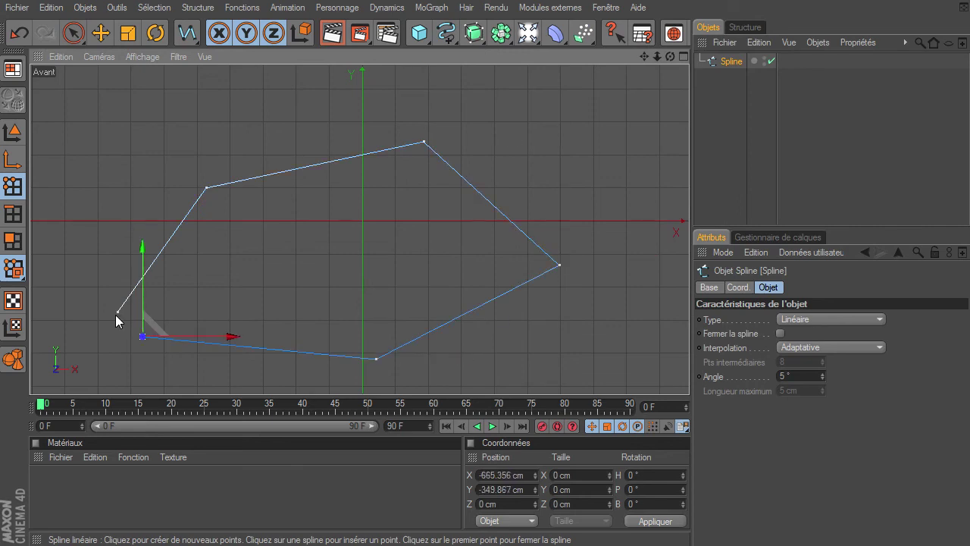
pyautogui.click(119, 311)
# In Points mode with the Move tool, drag the top point up and right
pyautogui.click(73, 35)
pyautogui.click(13, 132)
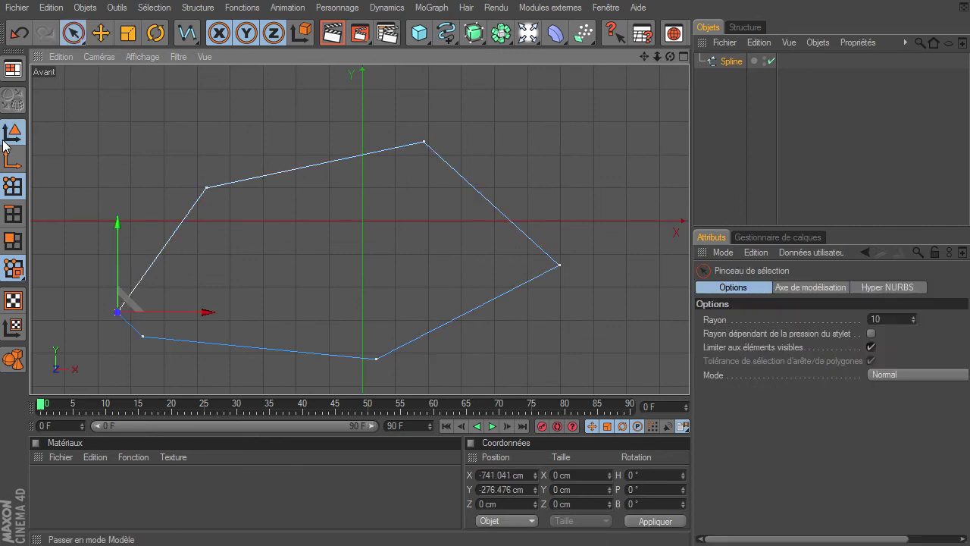
pyautogui.click(13, 186)
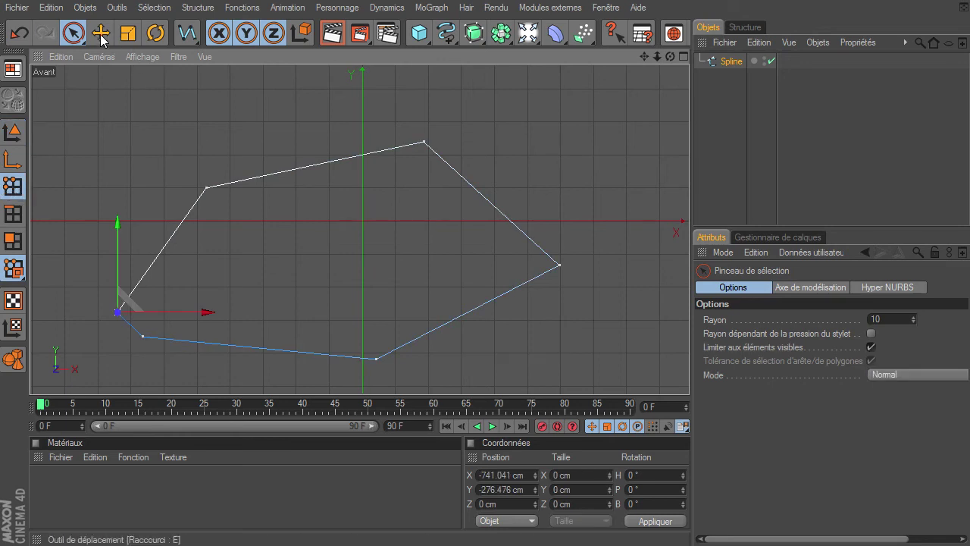
pyautogui.click(101, 35)
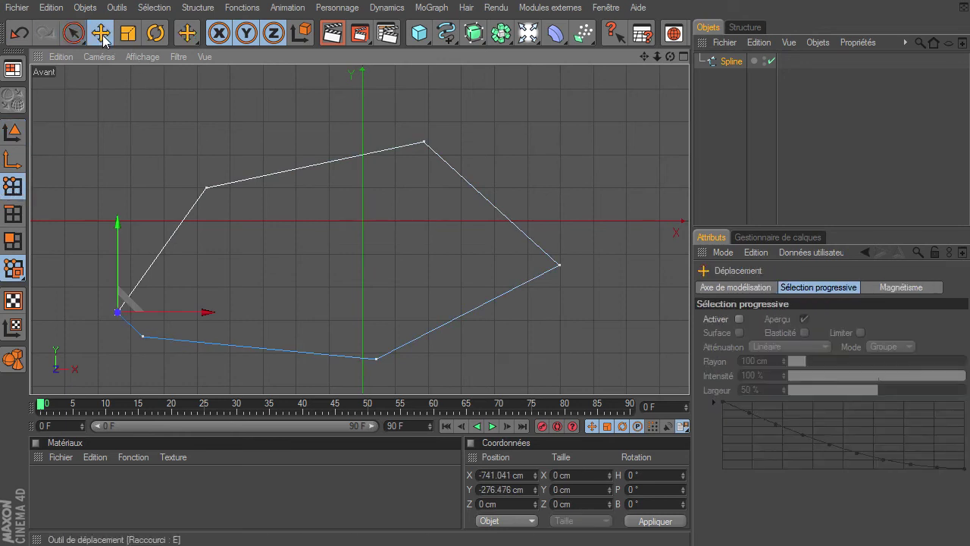
pyautogui.click(425, 142)
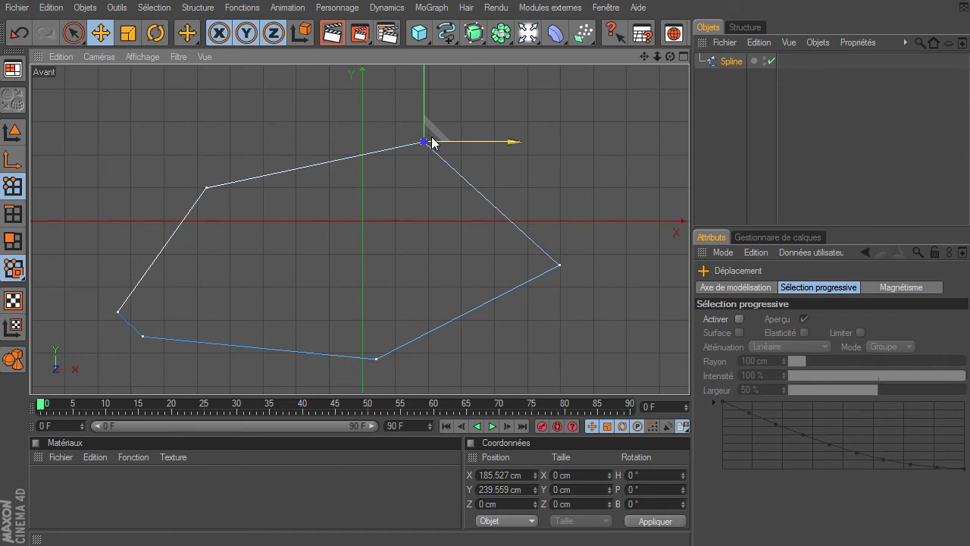
pyautogui.moveTo(424, 141)
pyautogui.mouseDown()
pyautogui.moveTo(375, 142)
pyautogui.moveTo(486, 125)
pyautogui.mouseUp()
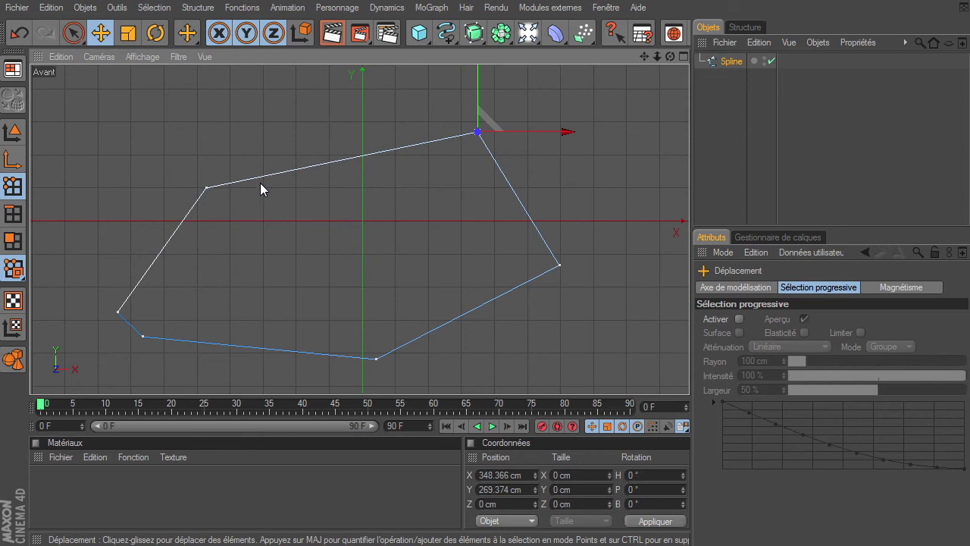
# Apply Interpolation légère to the spline's top point so it gets smooth tangent handles
pyautogui.rightClick(329, 96)
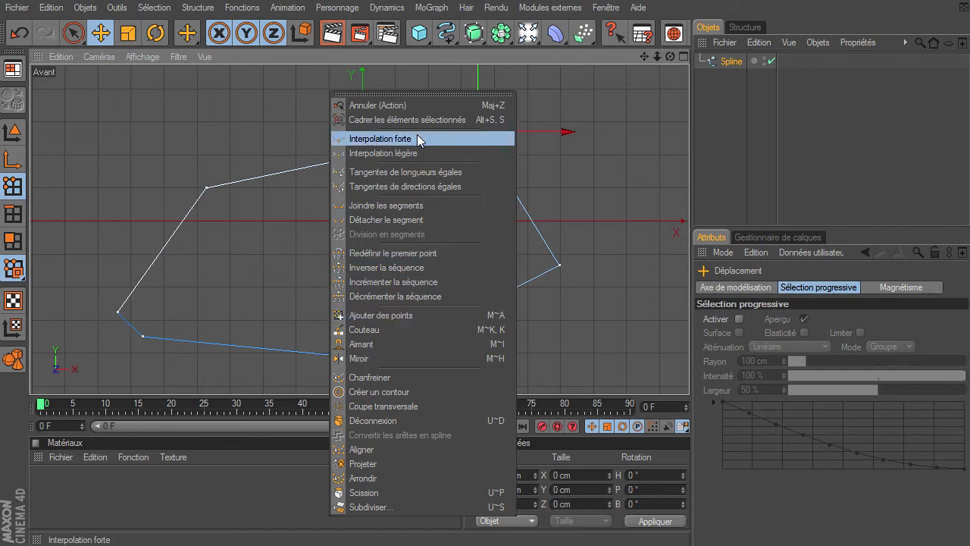
pyautogui.click(367, 154)
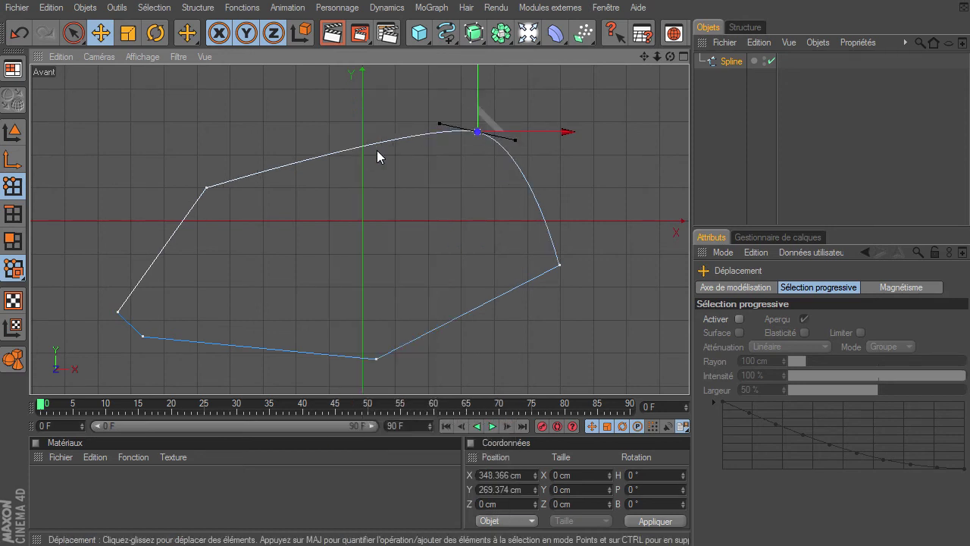
pyautogui.rightClick(402, 188)
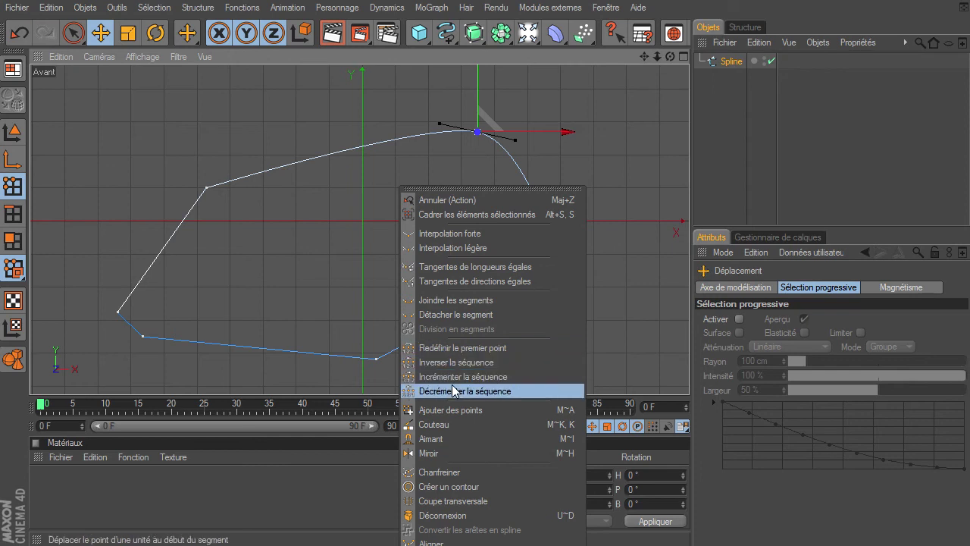
# Chamfer the spline's top corner with a small radius using Chanfreiner
pyautogui.click(471, 472)
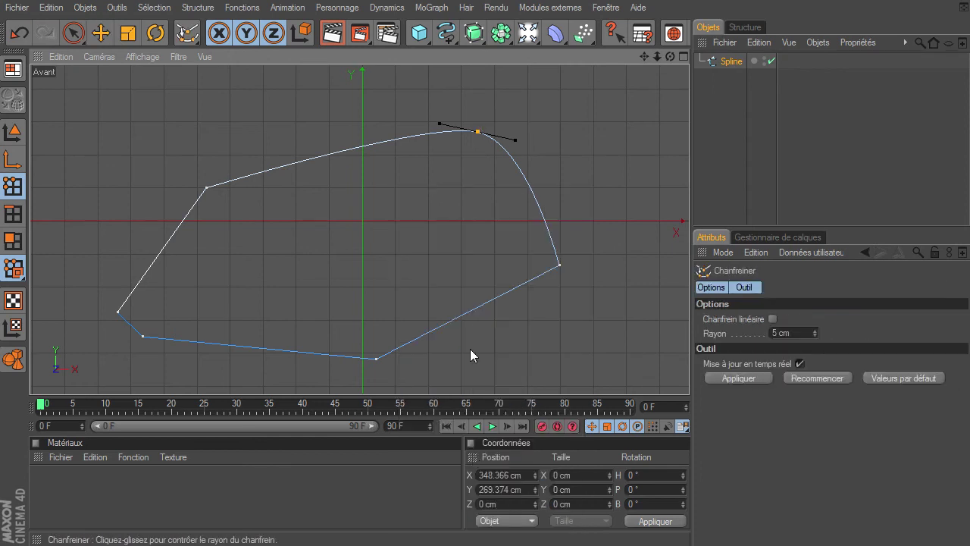
pyautogui.moveTo(470, 354)
pyautogui.mouseDown()
pyautogui.moveTo(704, 381)
pyautogui.moveTo(689, 375)
pyautogui.mouseUp()
pyautogui.moveTo(401, 194)
pyautogui.mouseDown()
pyautogui.moveTo(691, 380)
pyautogui.moveTo(342, 149)
pyautogui.mouseUp()
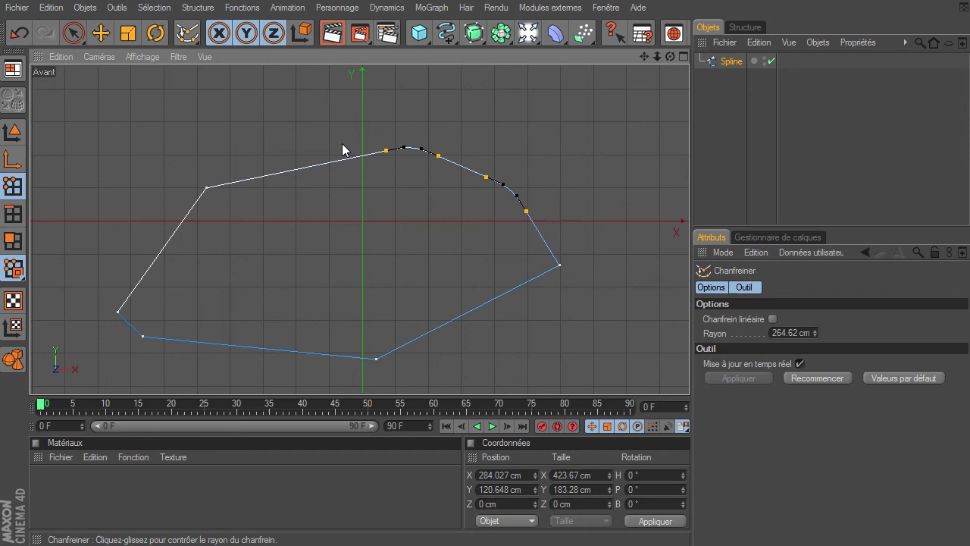
pyautogui.press('space')
# Make the upper-left point the spline's first point via Structure > Modifier la spline
pyautogui.click(117, 112)
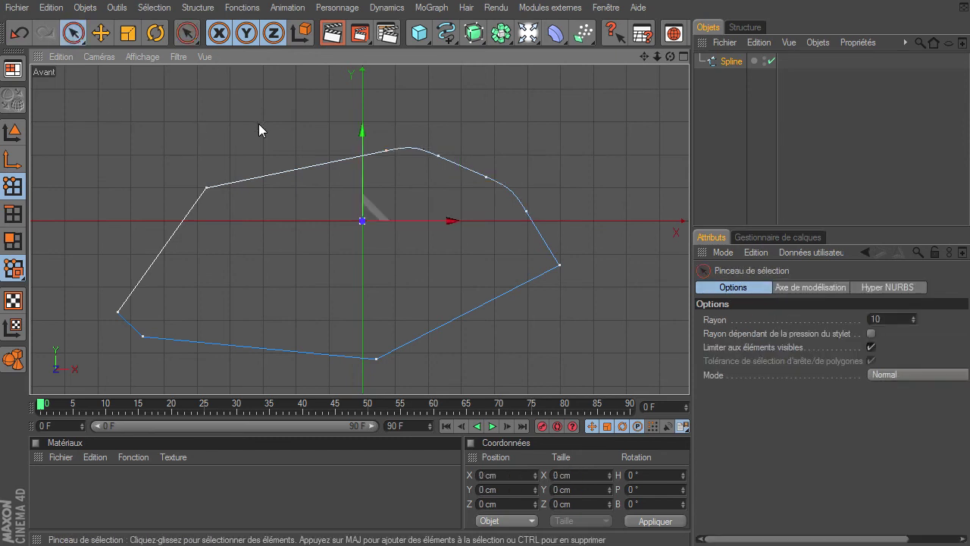
pyautogui.click(205, 188)
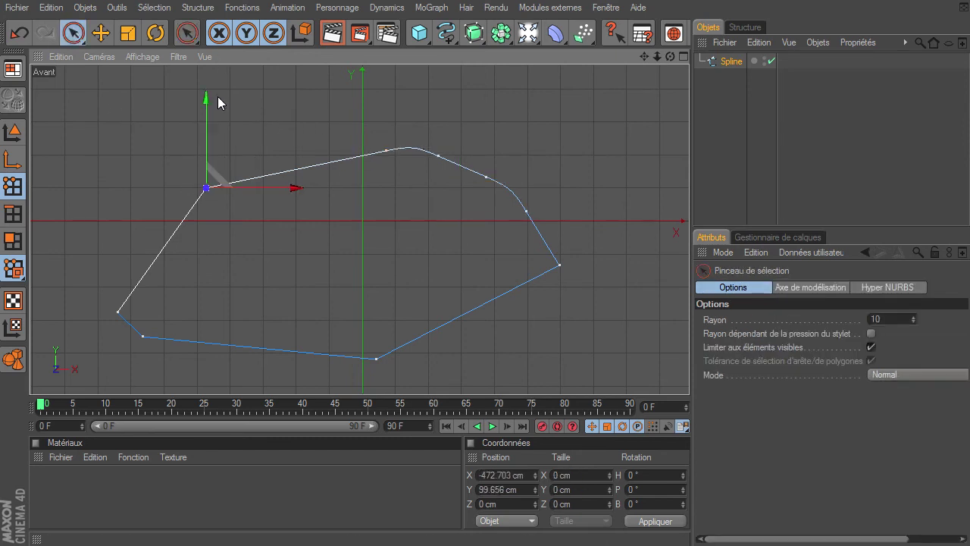
pyautogui.click(241, 9)
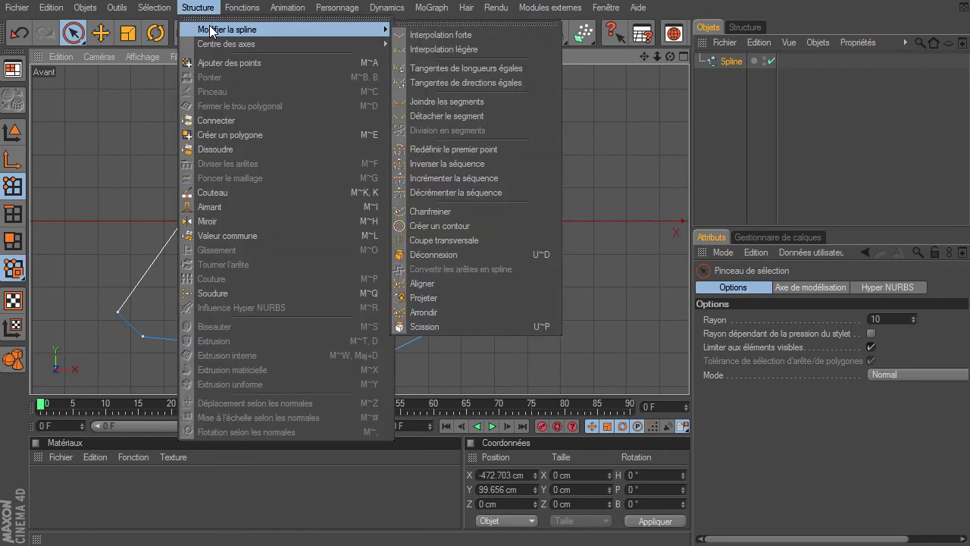
pyautogui.moveTo(227, 30)
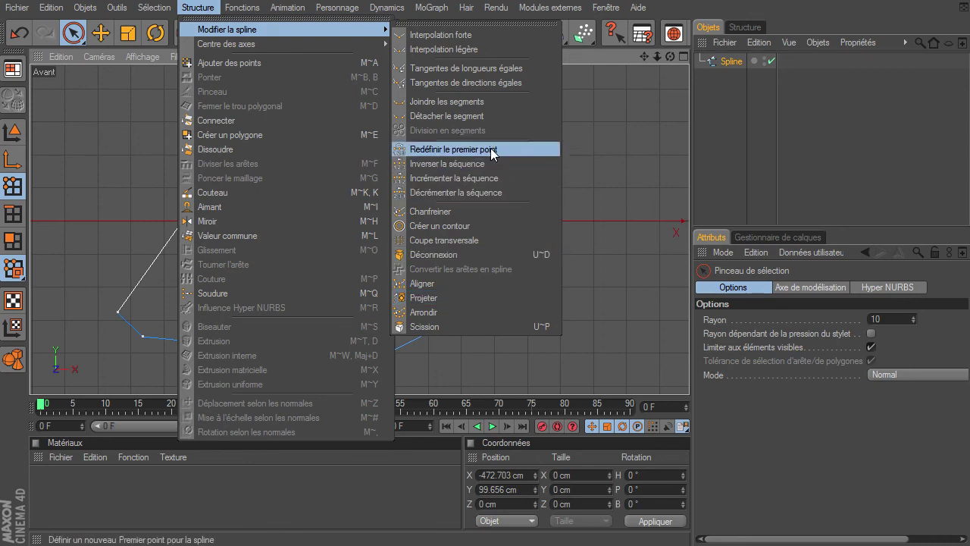
pyautogui.click(500, 190)
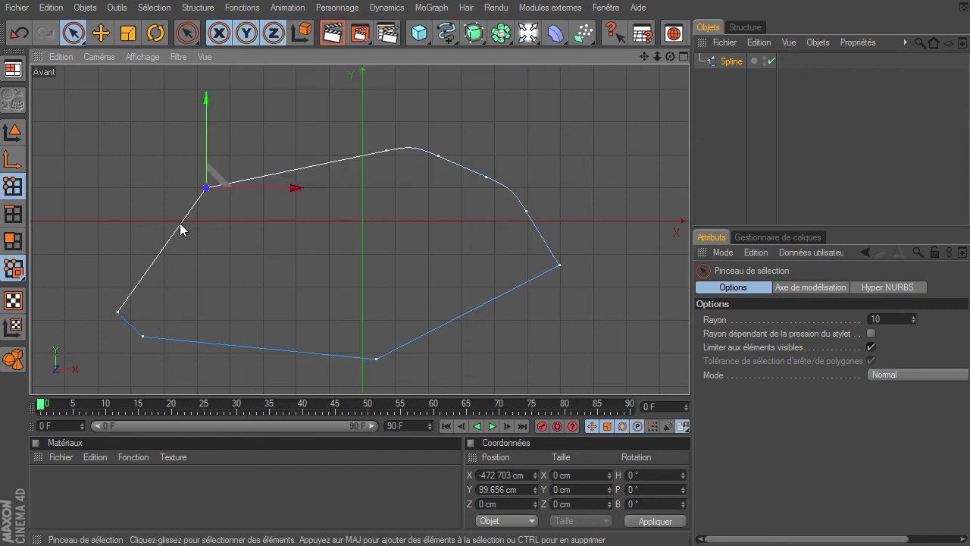
pyautogui.click(291, 292)
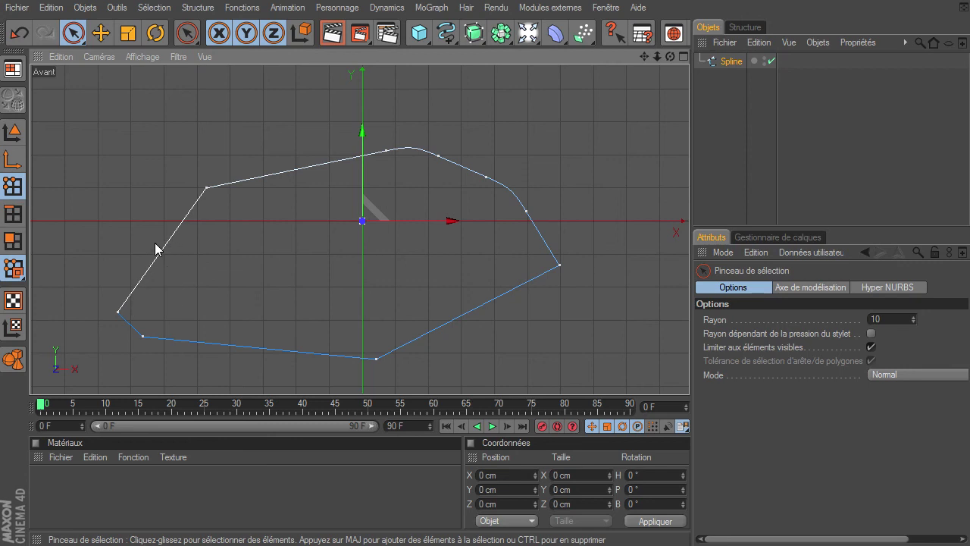
pyautogui.moveTo(446, 33)
pyautogui.mouseDown()
pyautogui.moveTo(648, 52)
pyautogui.moveTo(664, 77)
pyautogui.mouseUp()
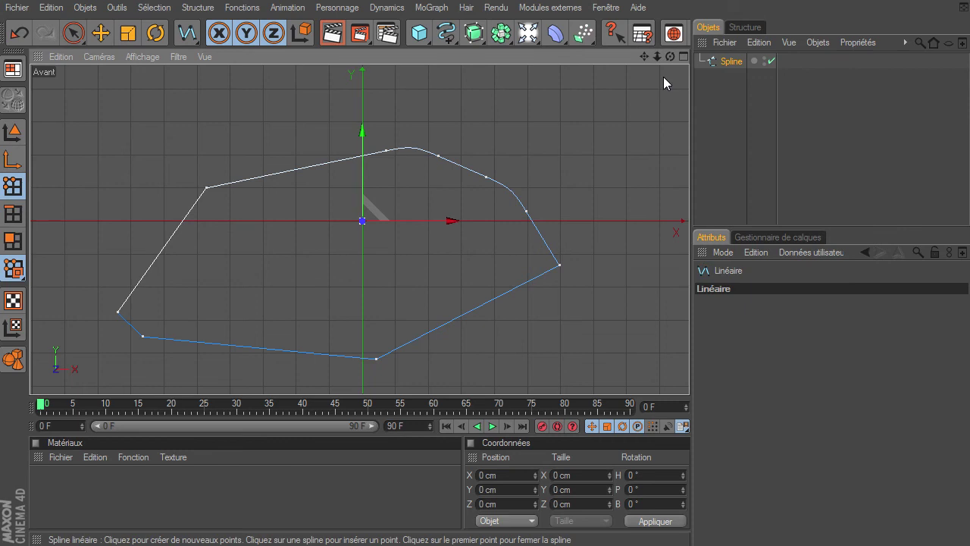
# Place linear points for Spline.1 around the original spline, from top-left round to bottom-left
pyautogui.click(84, 116)
pyautogui.click(298, 78)
pyautogui.click(504, 95)
pyautogui.click(600, 159)
pyautogui.click(620, 278)
pyautogui.click(563, 348)
pyautogui.click(388, 380)
pyautogui.click(260, 377)
pyautogui.click(139, 375)
# Add the left-side and notch points, close Spline.1, then select the original Spline
pyautogui.click(64, 292)
pyautogui.click(85, 174)
pyautogui.click(81, 114)
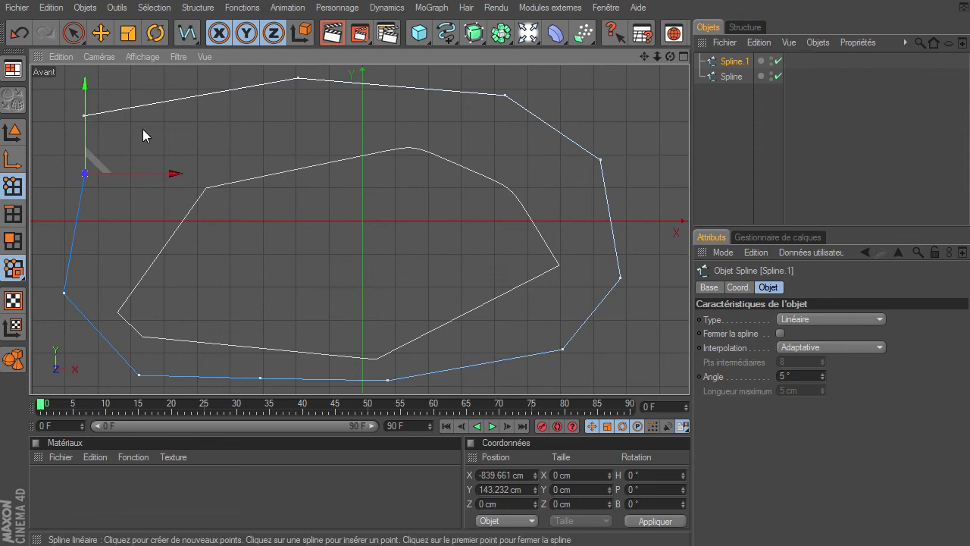
pyautogui.click(143, 129)
pyautogui.click(83, 115)
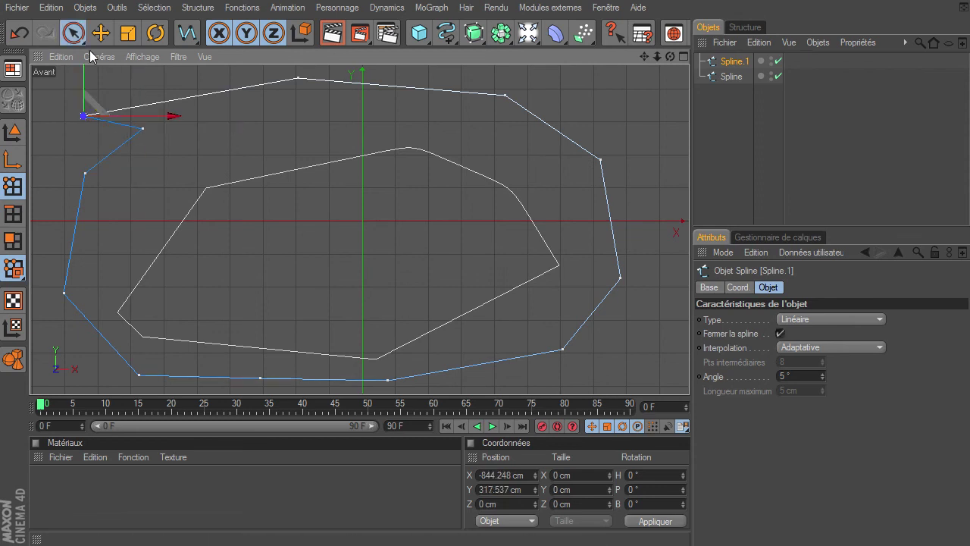
pyautogui.click(74, 33)
pyautogui.click(200, 135)
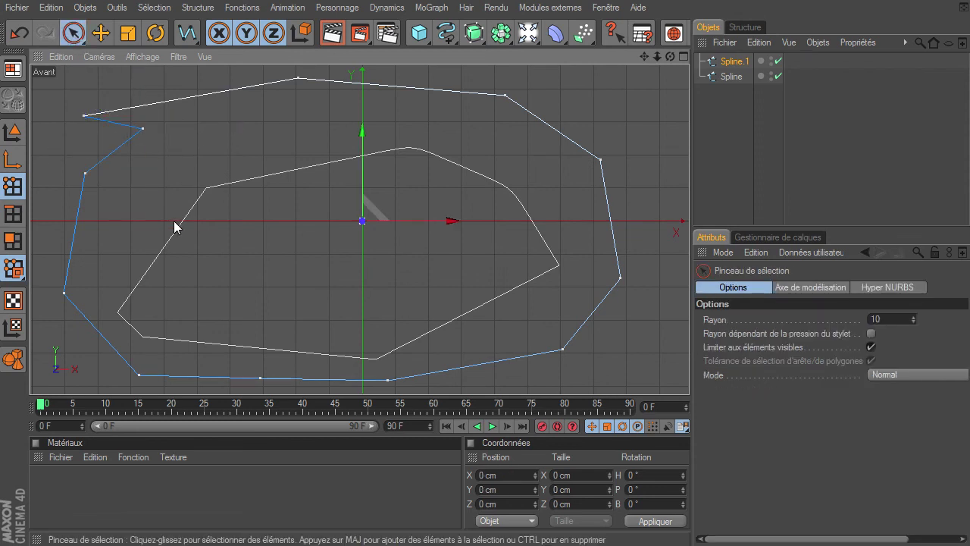
pyautogui.click(732, 77)
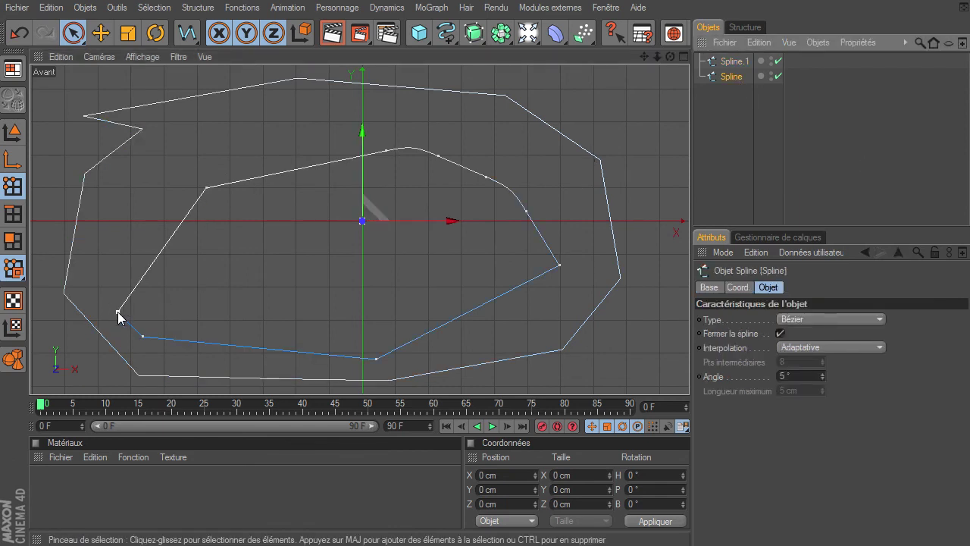
# Redefine the lower-left point as first point, then use Incrémenter la séquence once
pyautogui.click(141, 337)
pyautogui.click(119, 312)
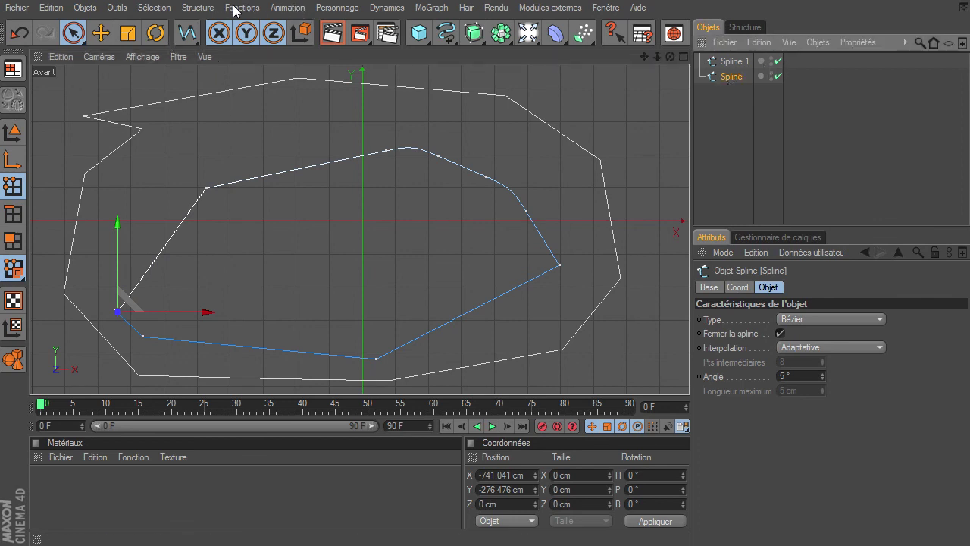
pyautogui.click(210, 9)
pyautogui.moveTo(227, 30)
pyautogui.click(488, 181)
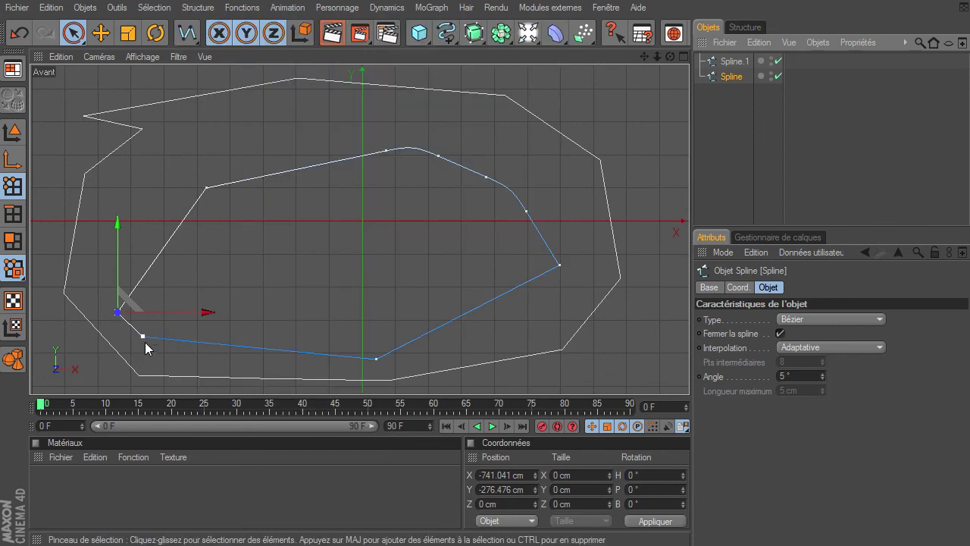
pyautogui.click(203, 9)
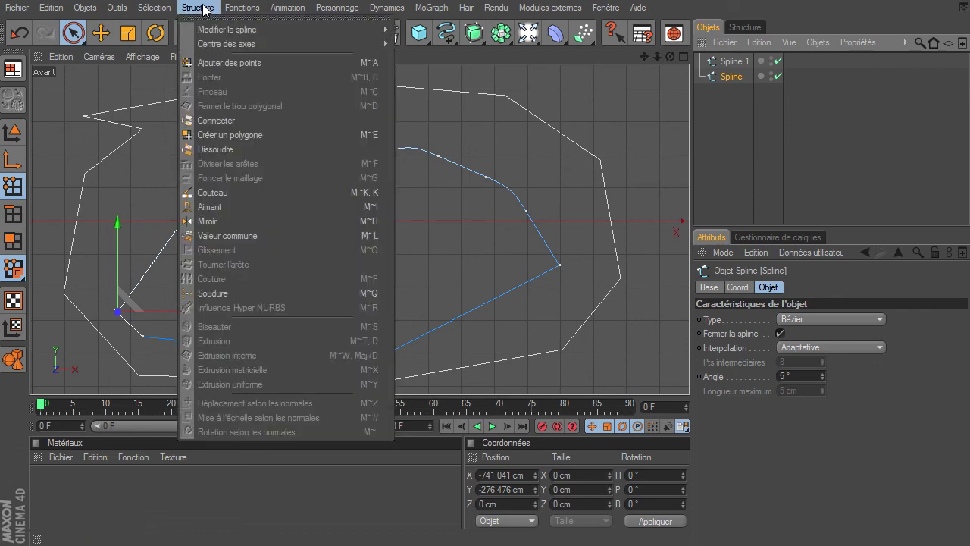
pyautogui.moveTo(227, 29)
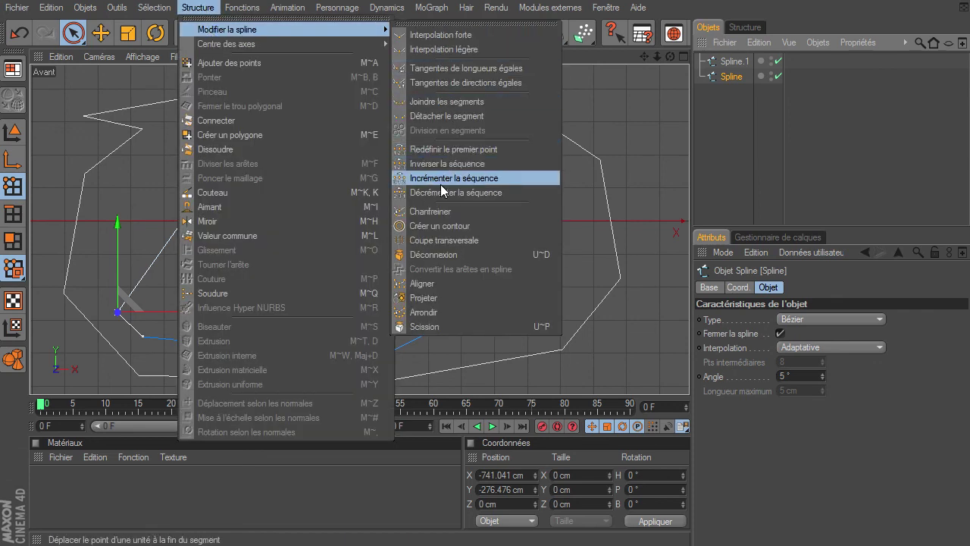
pyautogui.click(440, 185)
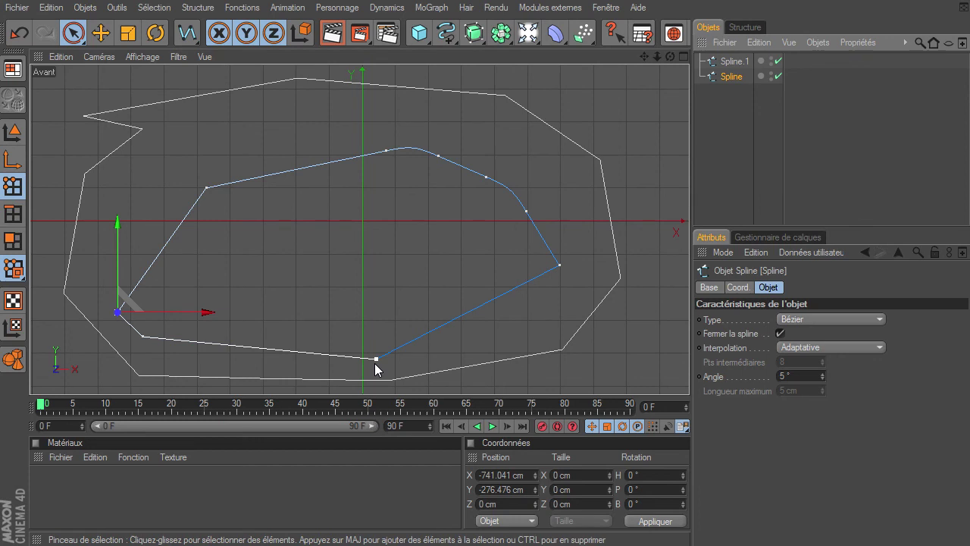
pyautogui.click(421, 227)
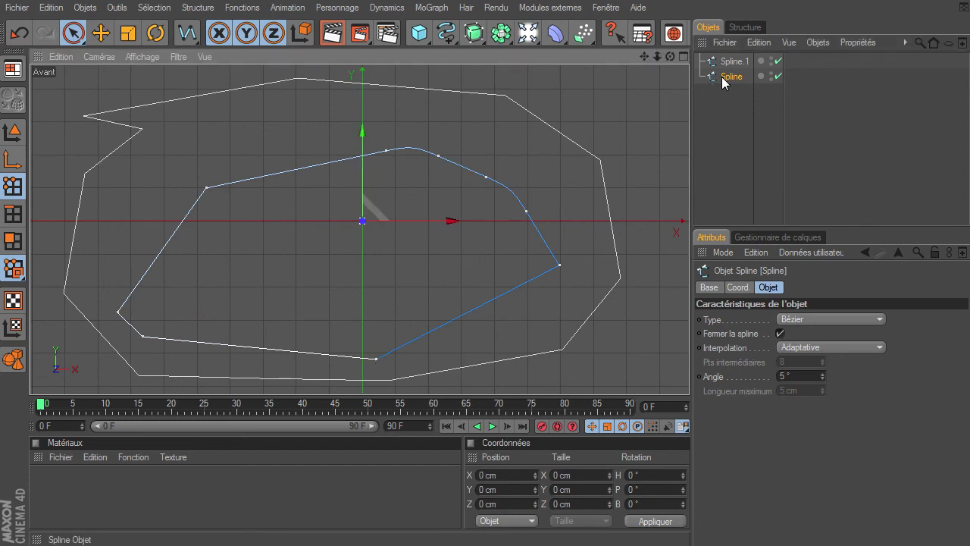
# Uncheck Fermer la spline so the original spline becomes an open curve
pyautogui.click(780, 333)
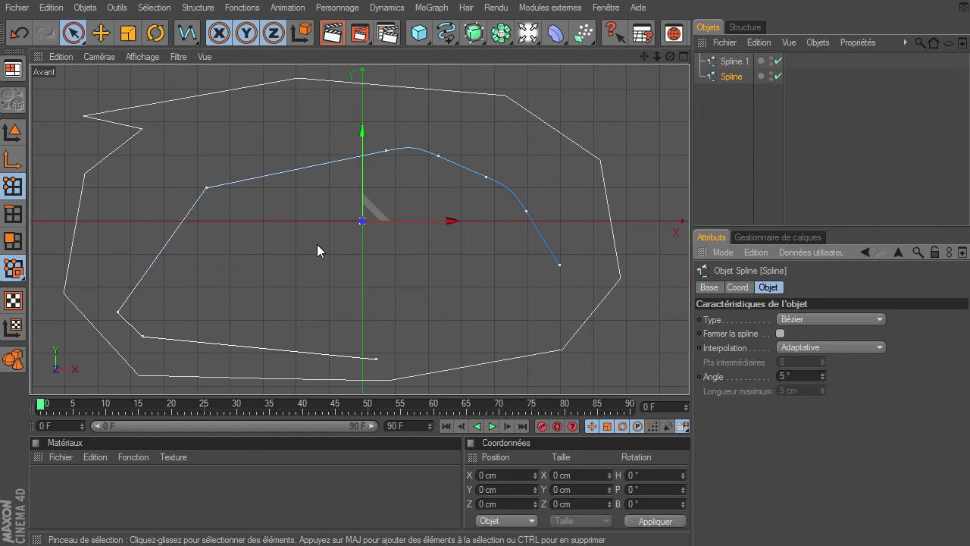
# Delete the spline and Spline.1, then maximise the Perspective view and pan across the grid
pyautogui.moveTo(720, 135); pyautogui.dragTo(752, 57)
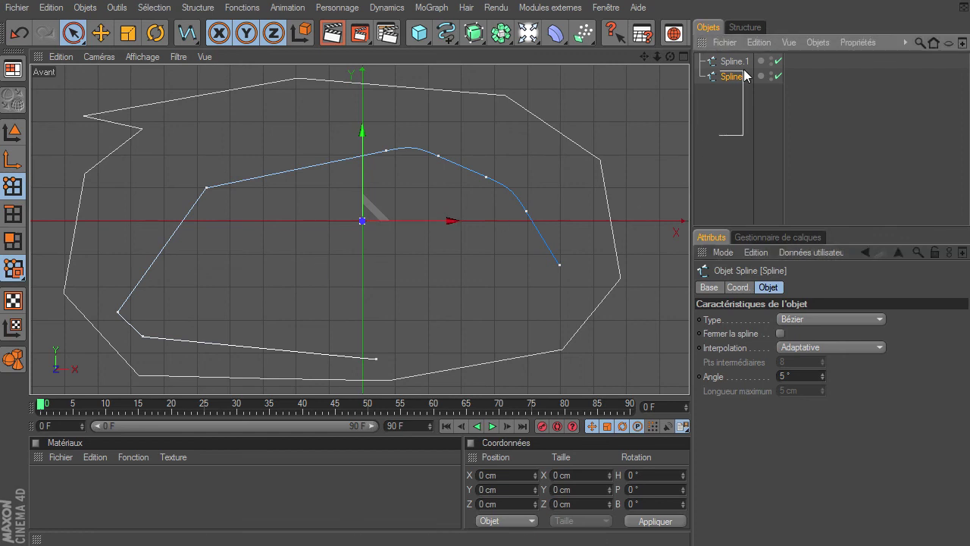
pyautogui.press('Delete')
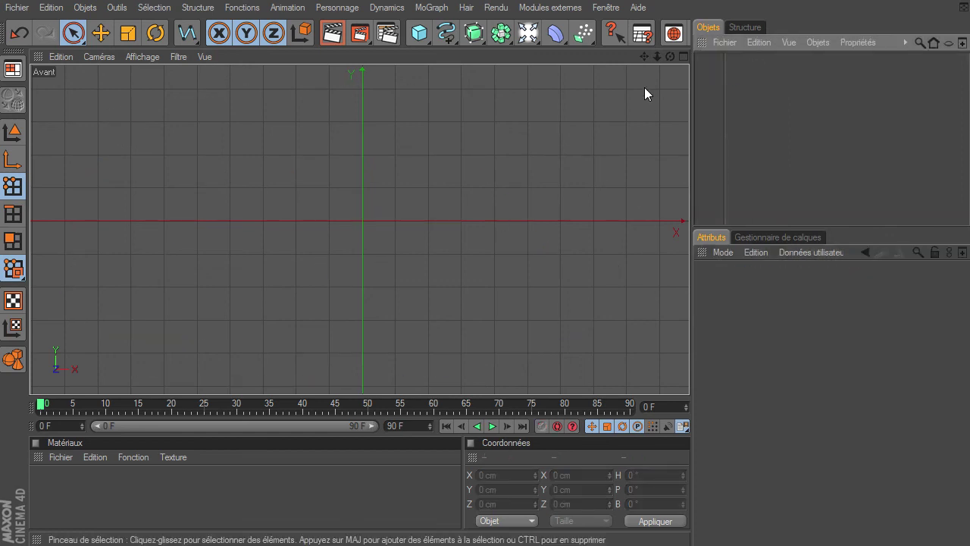
pyautogui.click(685, 57)
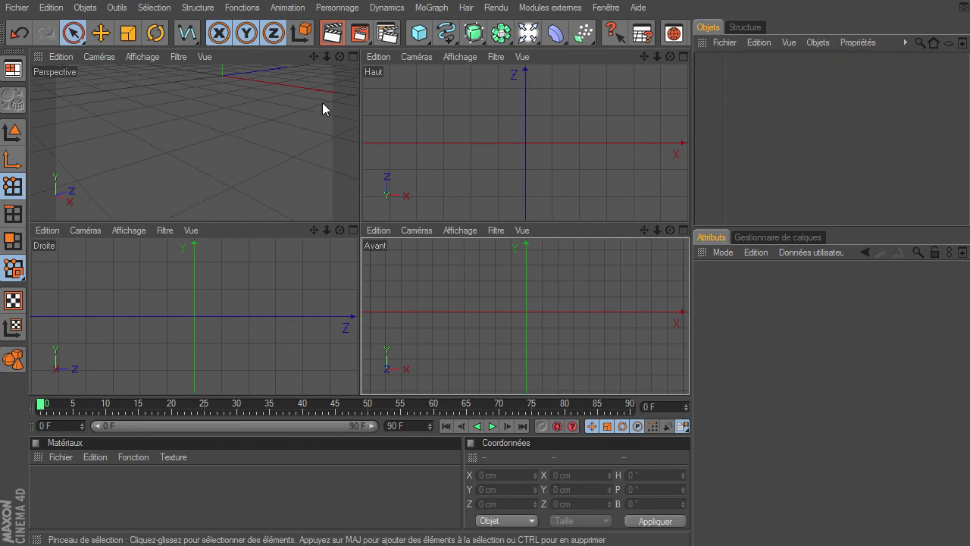
pyautogui.click(353, 57)
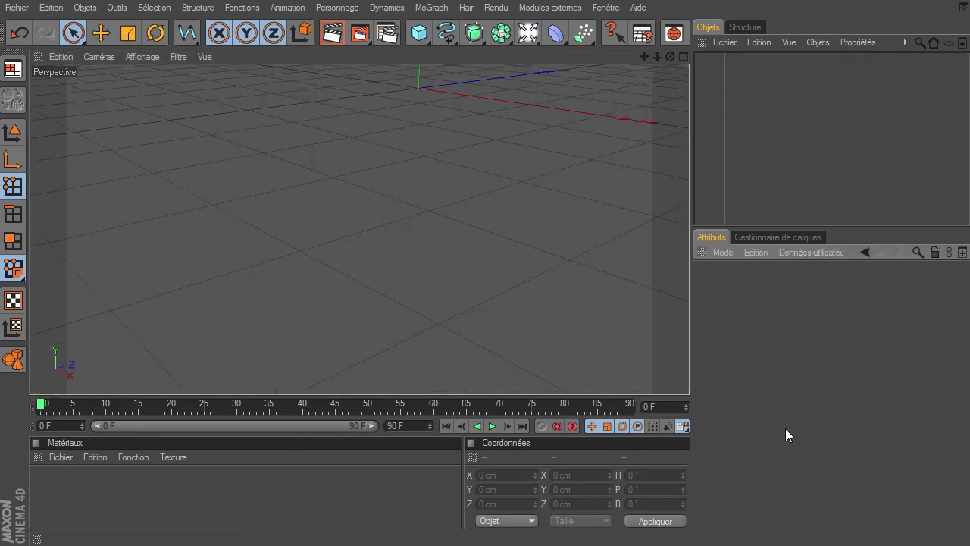
pyautogui.moveTo(650, 59)
pyautogui.mouseDown()
pyautogui.moveTo(689, 375)
pyautogui.moveTo(779, 375)
pyautogui.mouseUp()
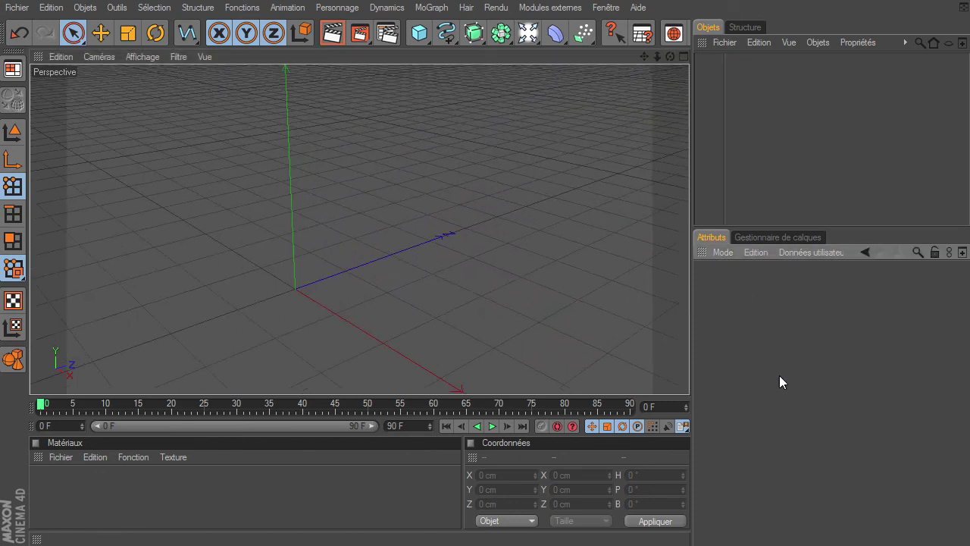